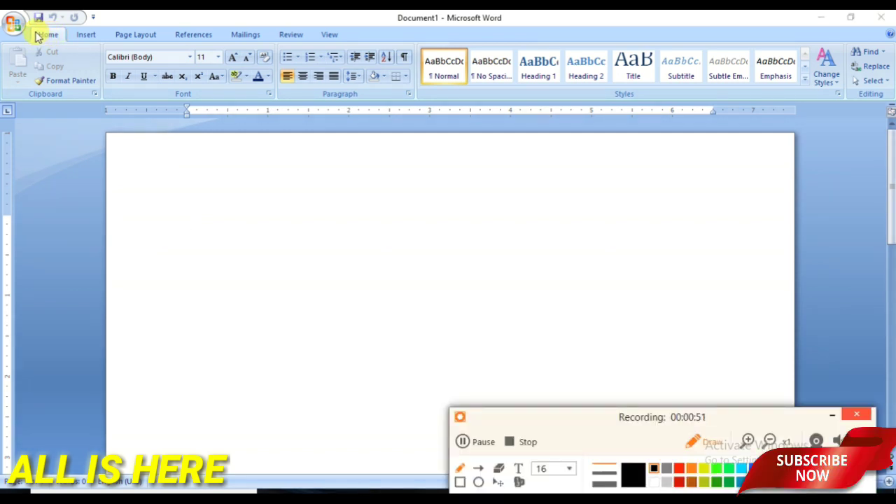
Make several selections in the window, then turn on the Format Painter
mouse_move(35, 32)
mouse_down()
mouse_move(60, 65)
mouse_move(48, 35)
mouse_up()
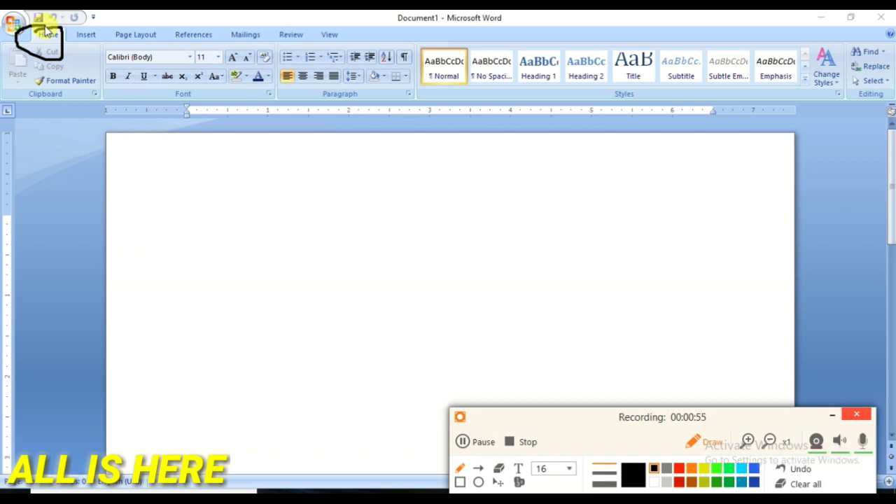
drag(42, 78, 70, 90)
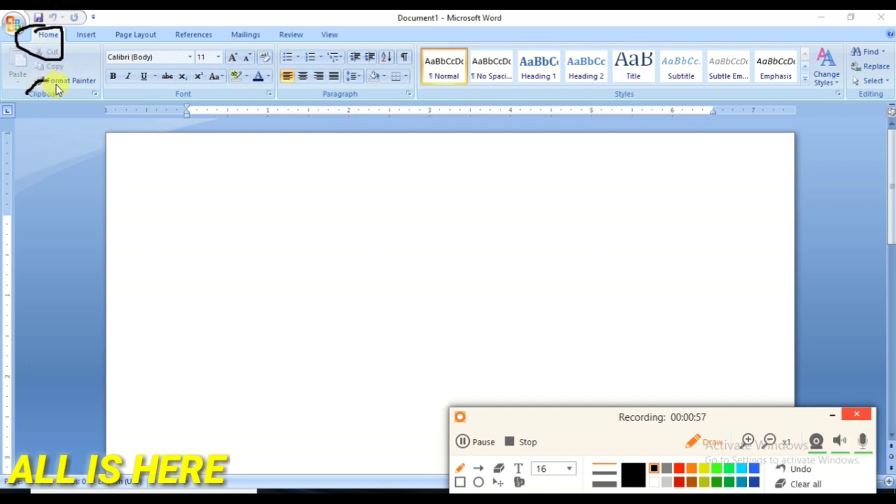
mouse_move(140, 91)
mouse_down()
mouse_move(186, 84)
mouse_move(200, 120)
mouse_move(142, 81)
mouse_up()
mouse_move(353, 77)
mouse_down()
mouse_move(372, 96)
mouse_move(320, 110)
mouse_move(308, 82)
mouse_up()
mouse_move(625, 98)
mouse_down()
mouse_move(640, 84)
mouse_move(581, 124)
mouse_move(587, 88)
mouse_up()
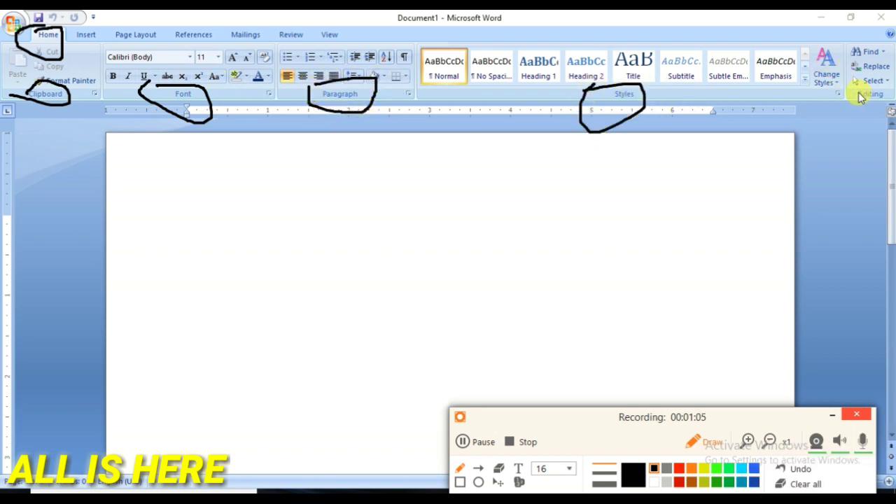
mouse_move(869, 84)
mouse_down()
mouse_move(888, 78)
mouse_move(864, 108)
mouse_move(848, 72)
mouse_move(856, 75)
mouse_up()
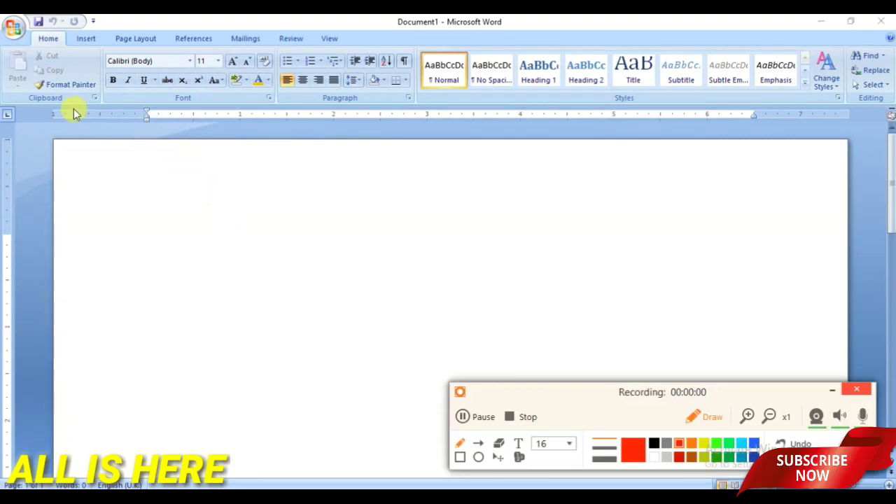
mouse_move(10, 104)
mouse_down()
mouse_move(66, 103)
mouse_move(40, 89)
mouse_move(11, 105)
mouse_up()
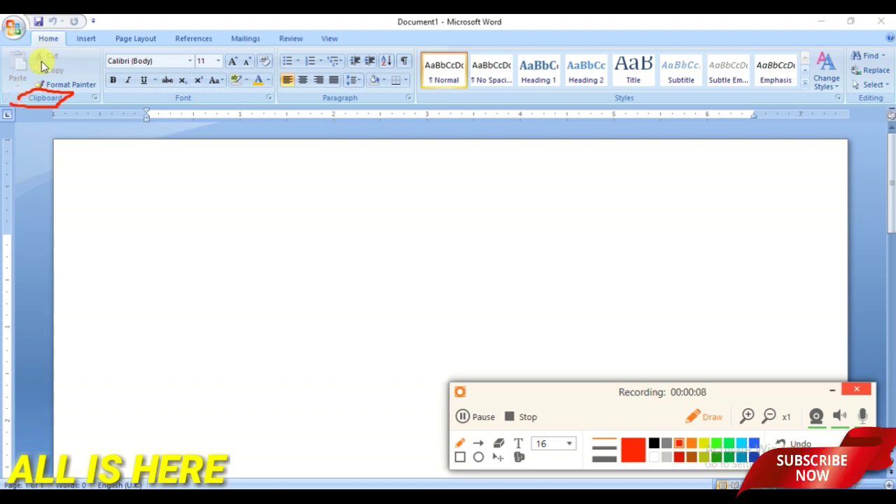
drag(40, 63, 71, 68)
drag(7, 82, 109, 90)
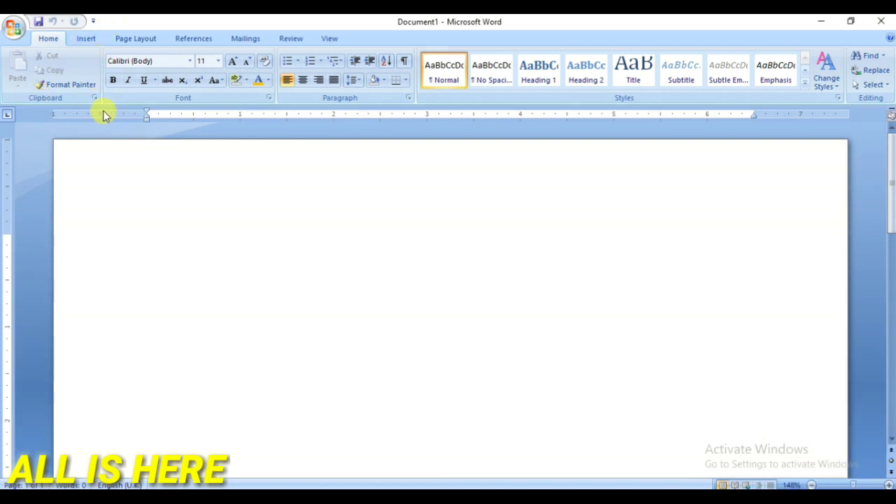
click(59, 87)
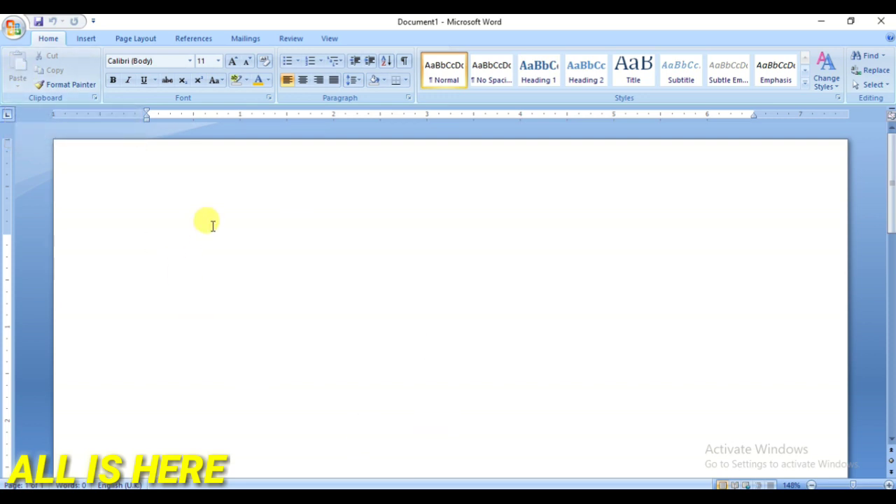
Type a first name on the empty page, select it and copy it
text(deepak)
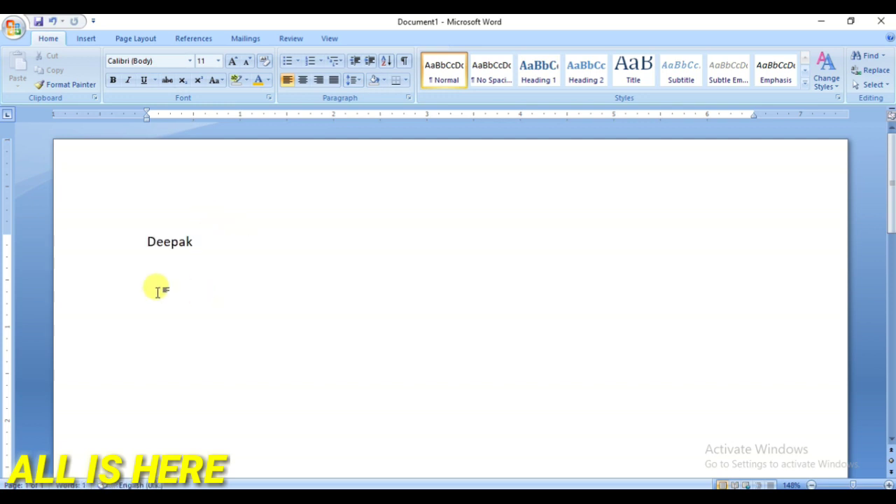
mouse_move(138, 248)
mouse_down()
mouse_move(231, 250)
mouse_move(198, 253)
mouse_up()
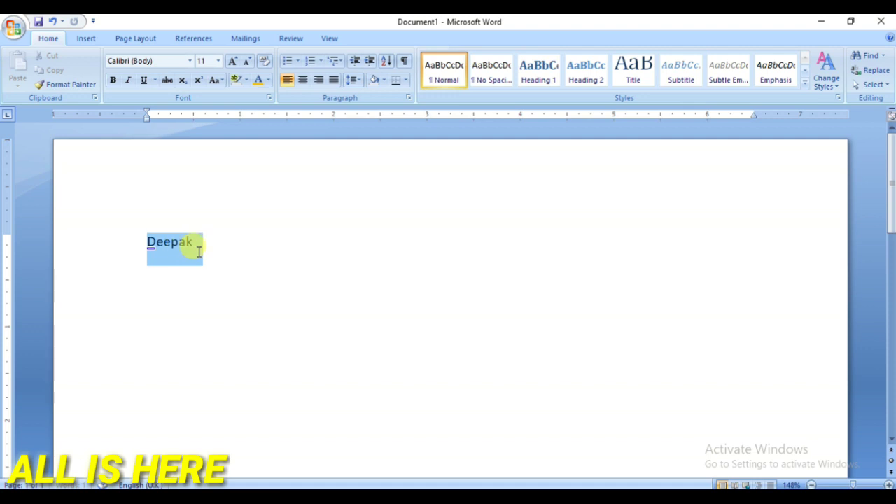
click(199, 252)
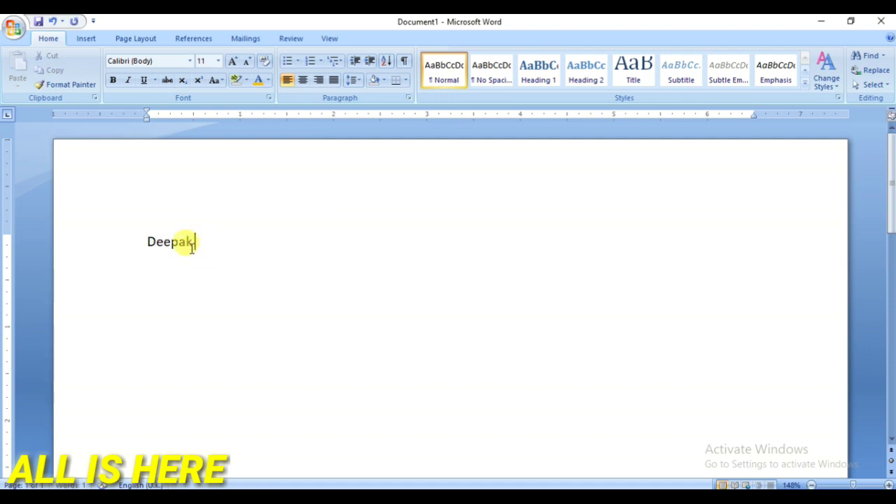
click(129, 252)
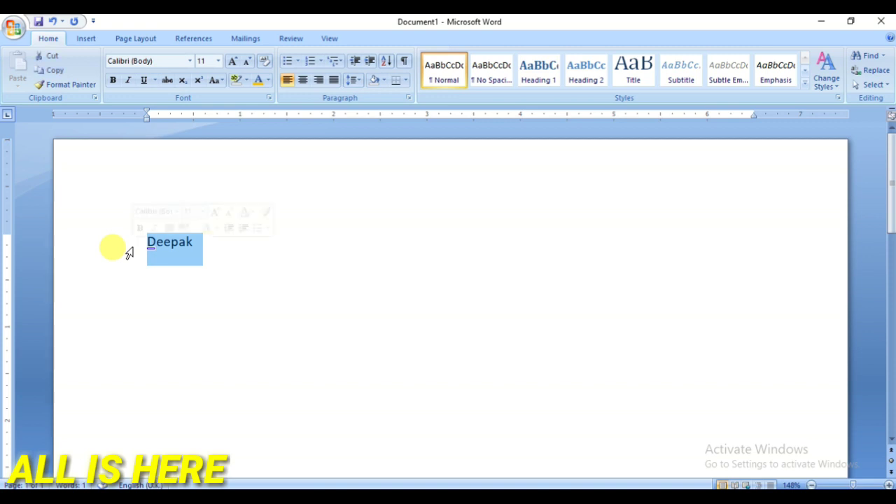
drag(151, 247, 191, 265)
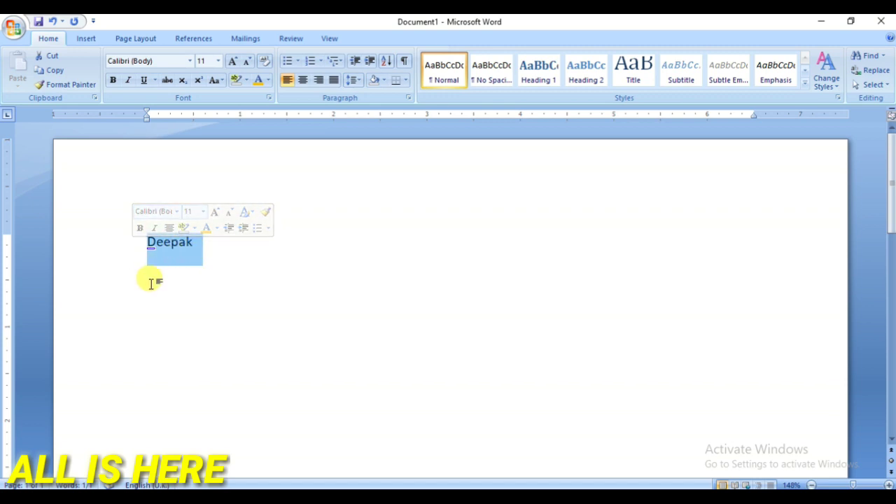
click(50, 71)
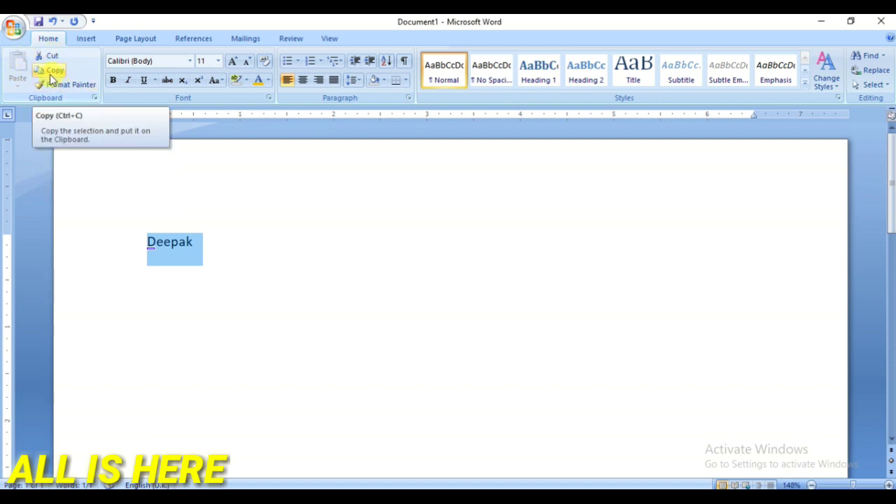
click(50, 73)
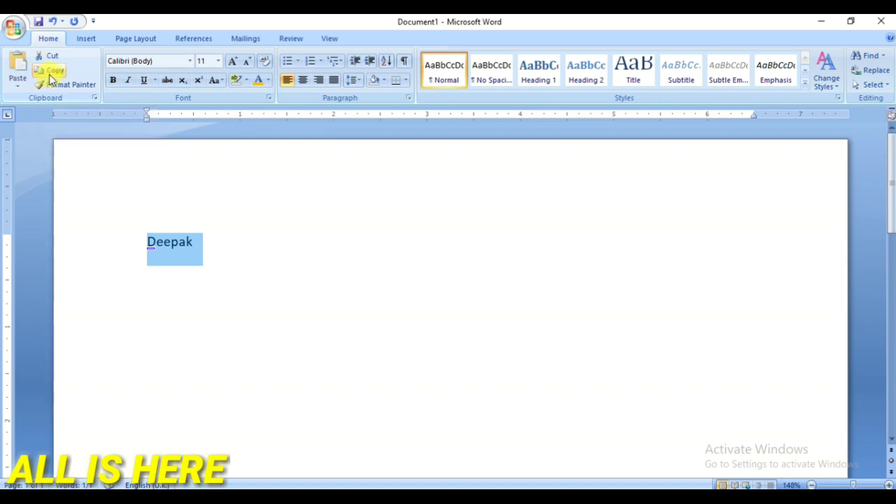
click(318, 238)
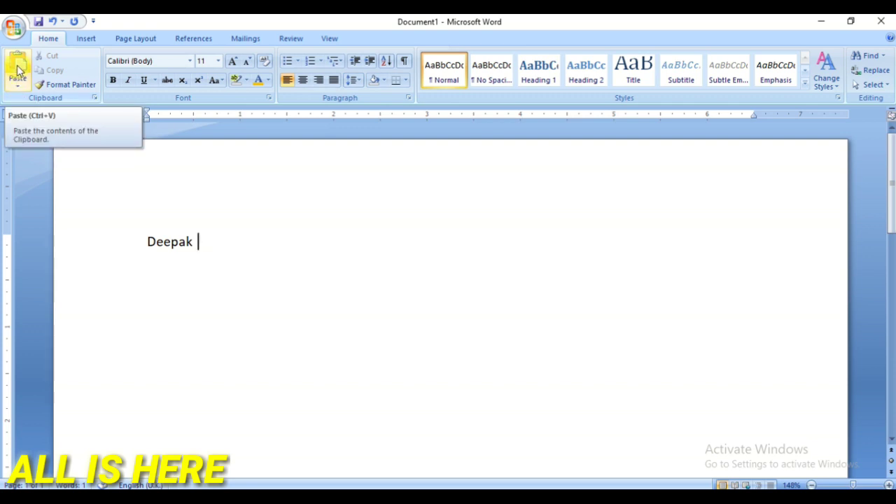
Paste a second copy of the name after the first and start a new line
click(18, 68)
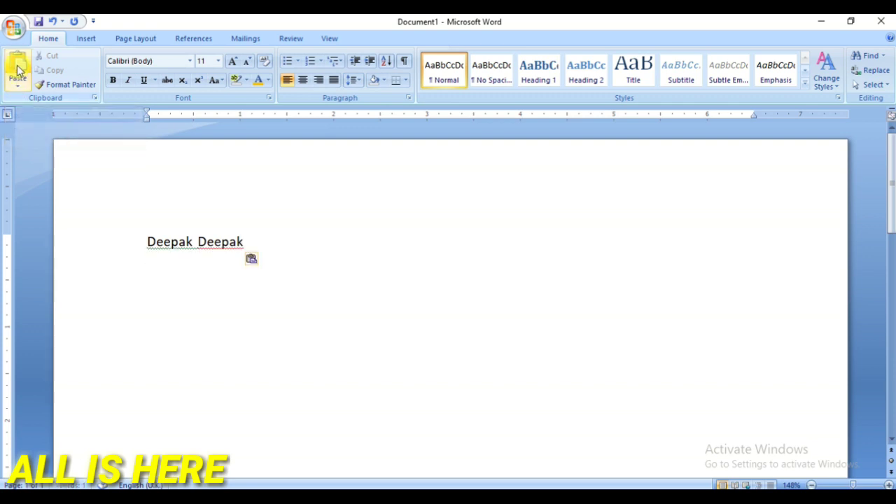
key(Return)
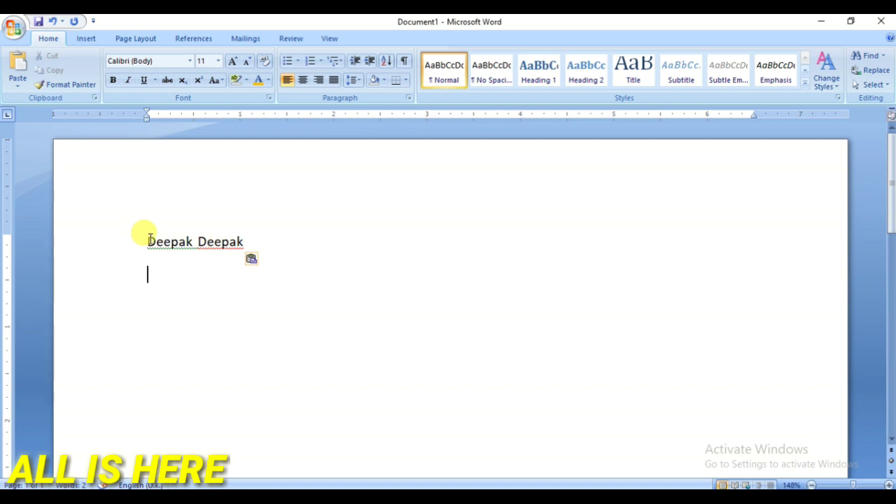
Cut the first copy of the name and paste it to the right of the other
double_click(189, 241)
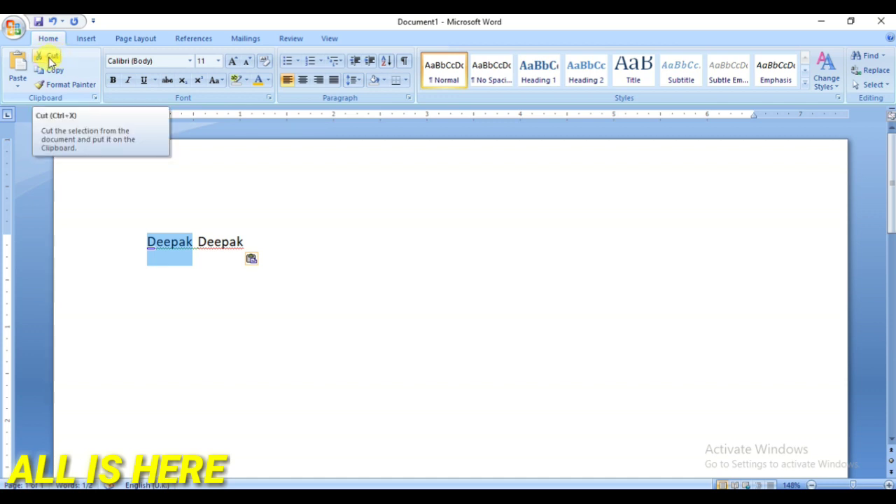
click(51, 61)
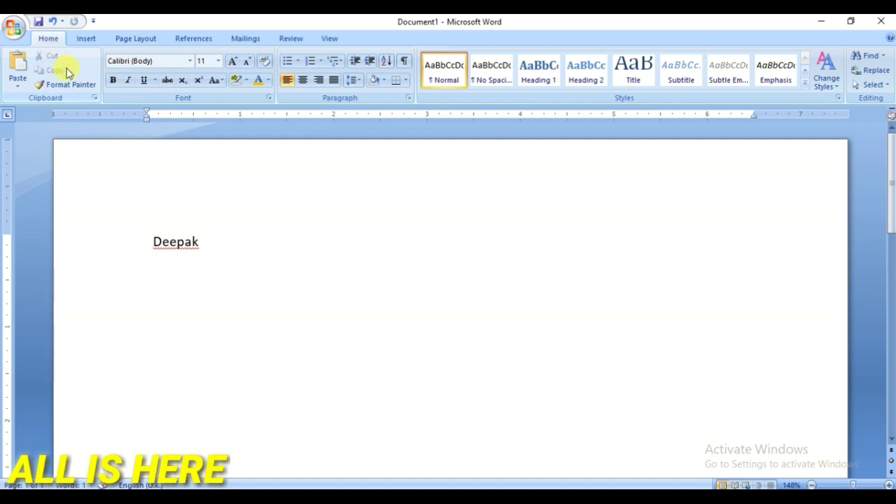
click(281, 251)
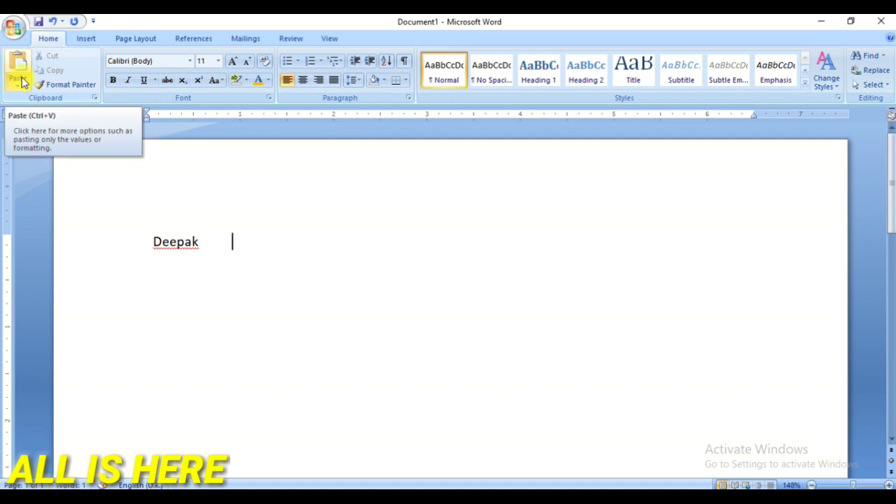
click(22, 82)
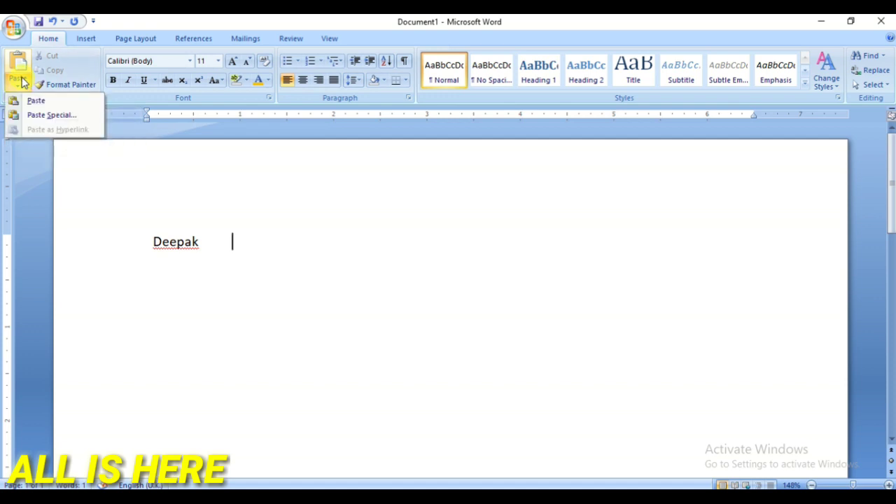
click(20, 77)
click(17, 67)
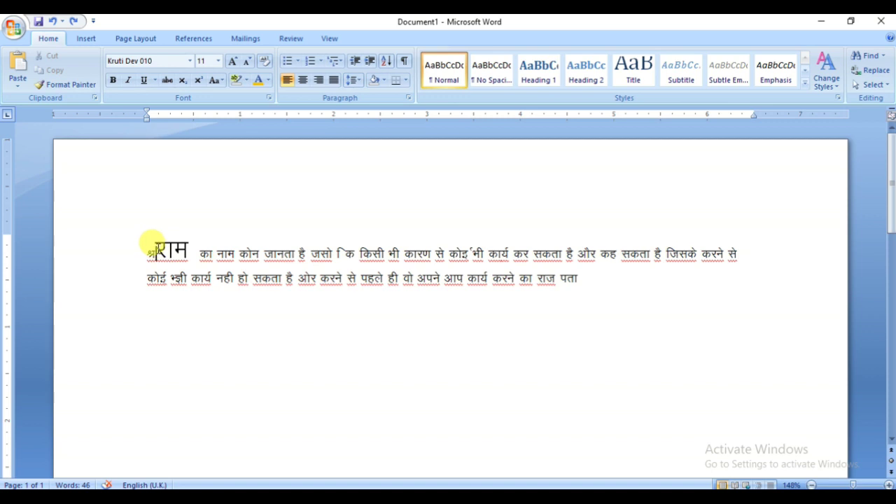
Format Painter the 24-point formatting of राम onto the rest of the paragraph
drag(155, 246, 186, 257)
click(186, 256)
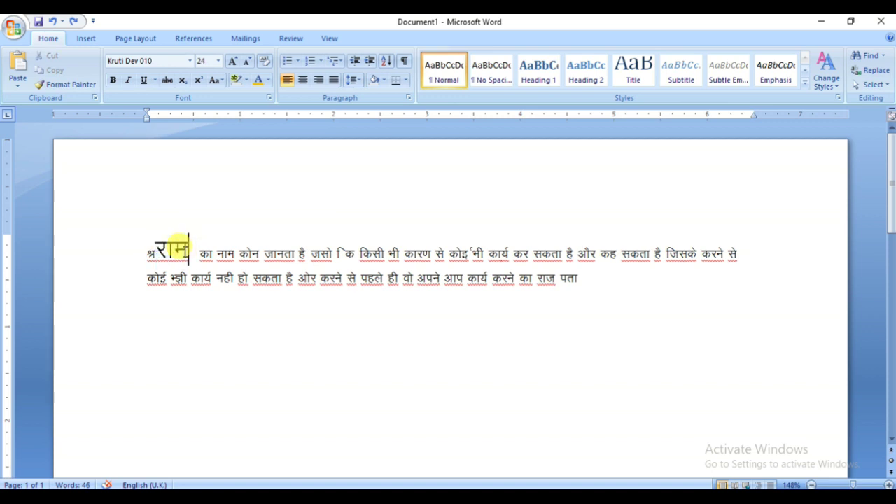
click(158, 249)
text(ा)
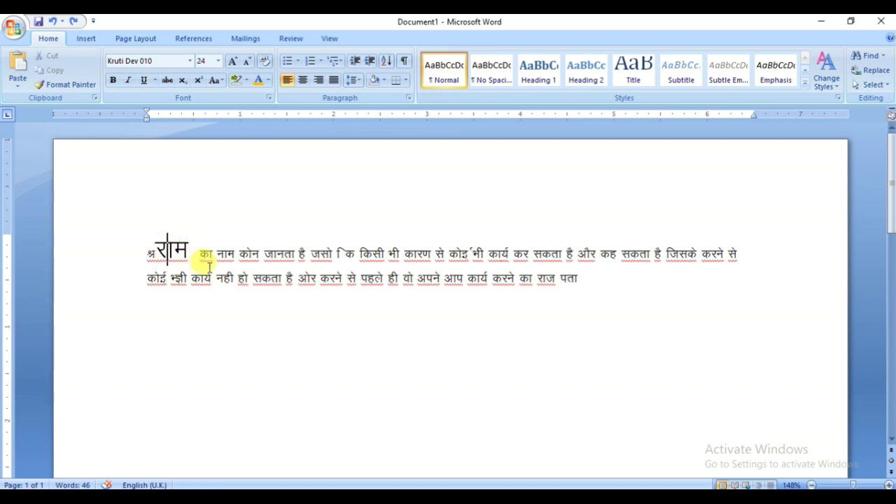
drag(200, 254, 247, 301)
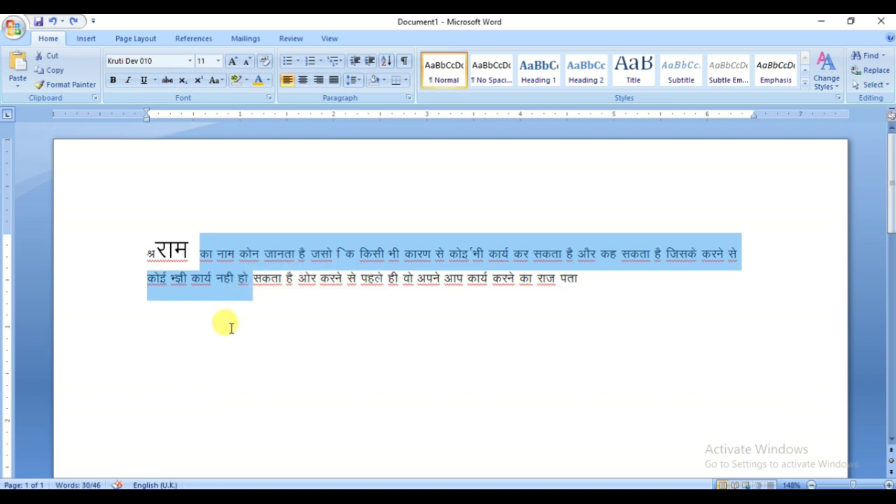
click(230, 326)
drag(188, 245, 155, 245)
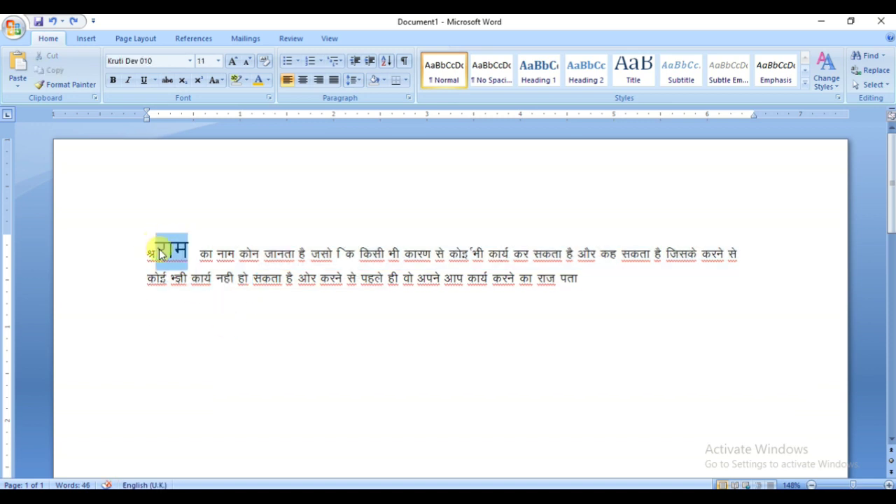
click(64, 86)
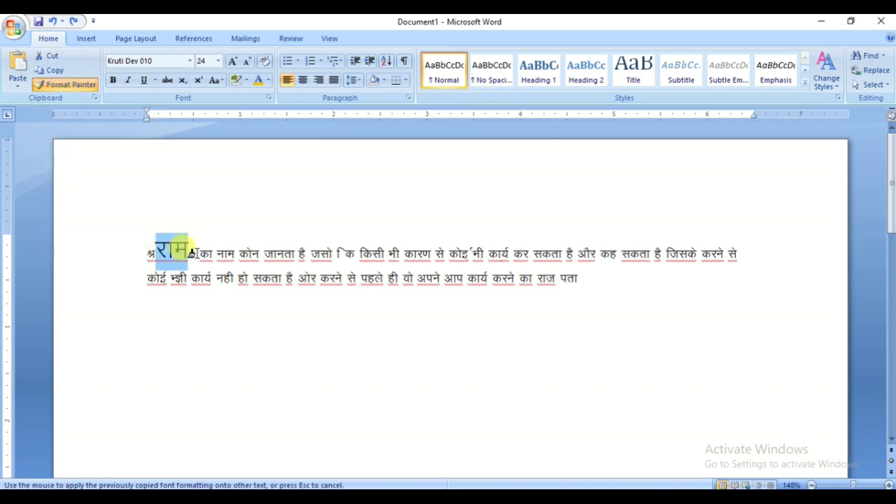
mouse_move(200, 254)
mouse_down()
mouse_move(480, 295)
mouse_move(594, 286)
mouse_up()
click(313, 250)
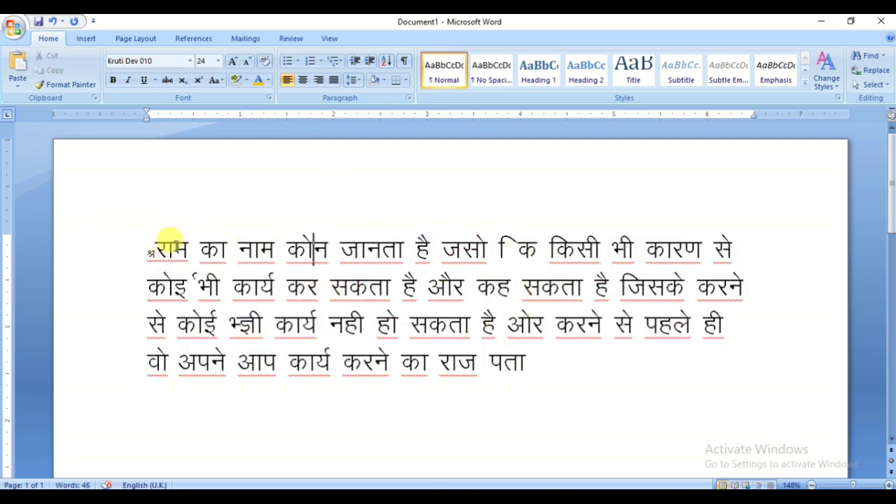
click(174, 245)
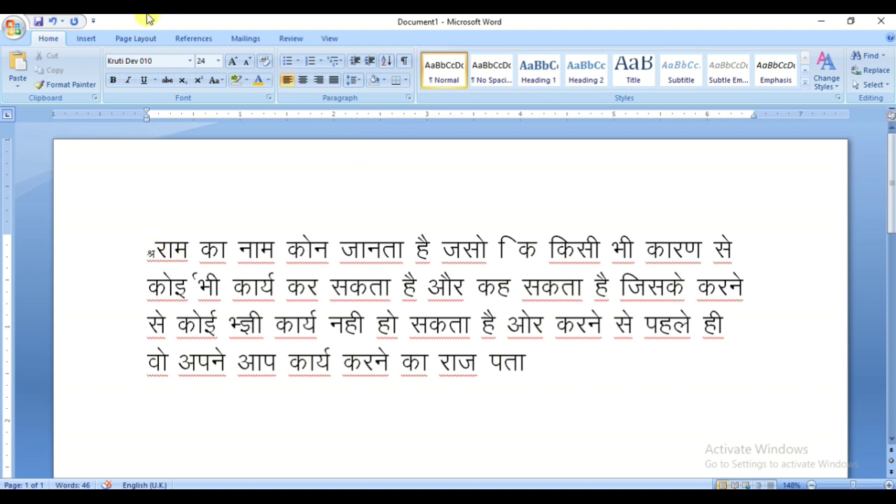
mouse_move(156, 89)
mouse_down()
mouse_move(183, 90)
mouse_move(187, 131)
mouse_move(153, 97)
mouse_up()
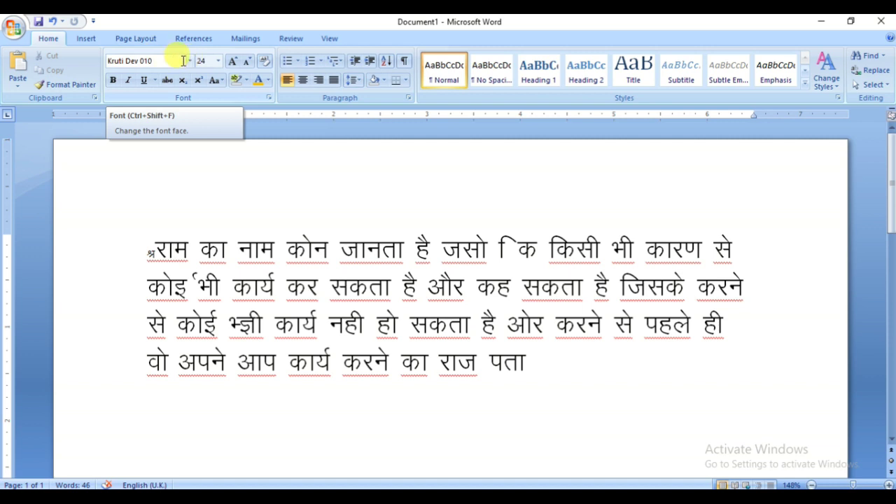
Change the opening word to Calibri so it reads 'jke'
drag(148, 248, 188, 246)
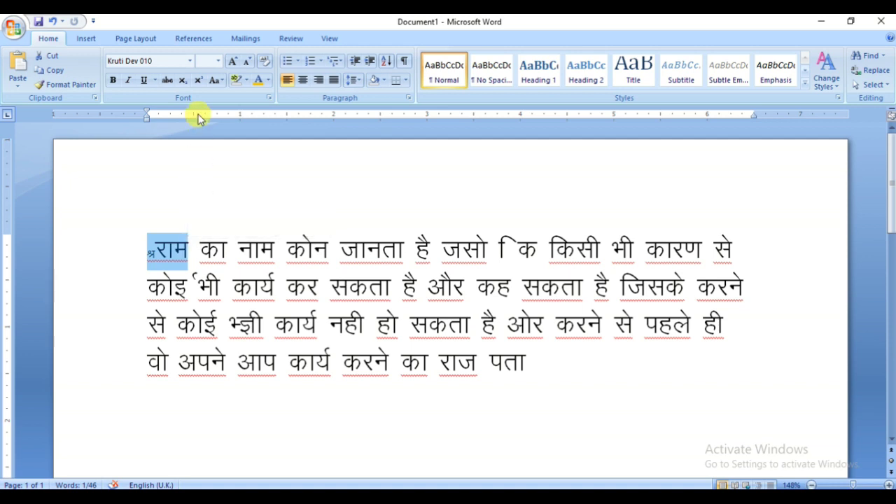
click(190, 63)
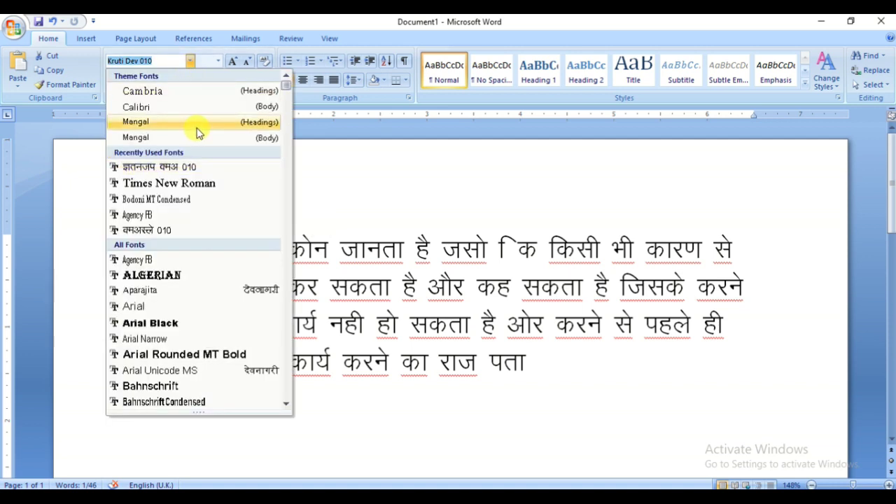
click(152, 110)
click(163, 254)
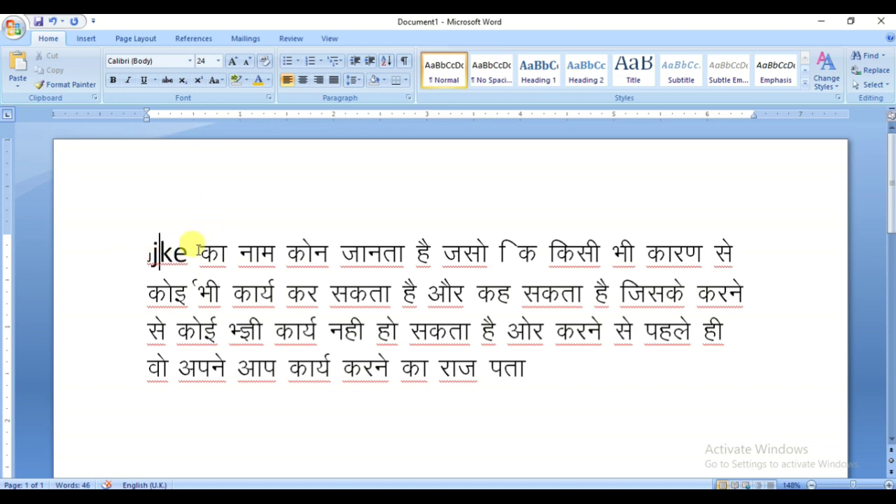
drag(200, 251, 238, 254)
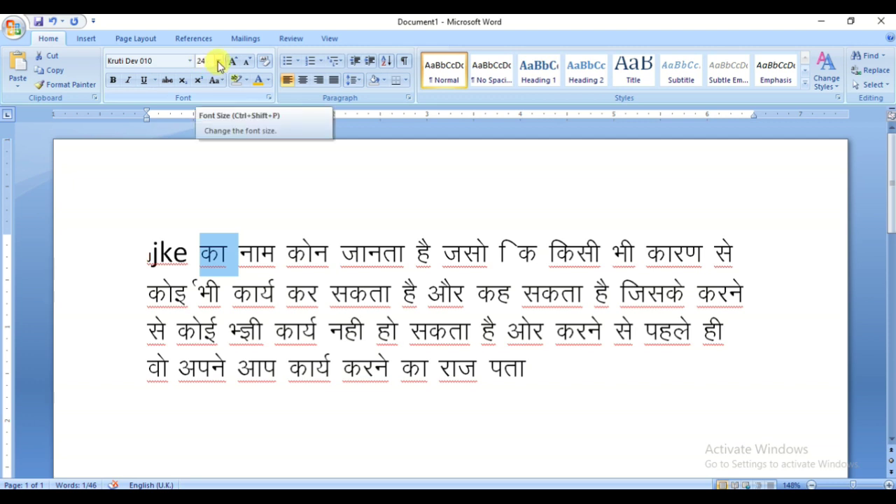
Set का to 48 pt, grow it twice, then shrink it three times to 36 pt
click(219, 65)
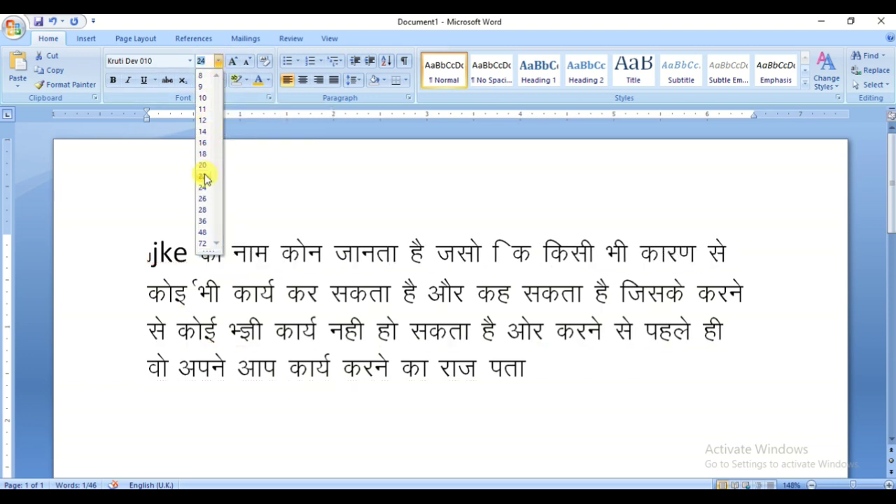
click(204, 236)
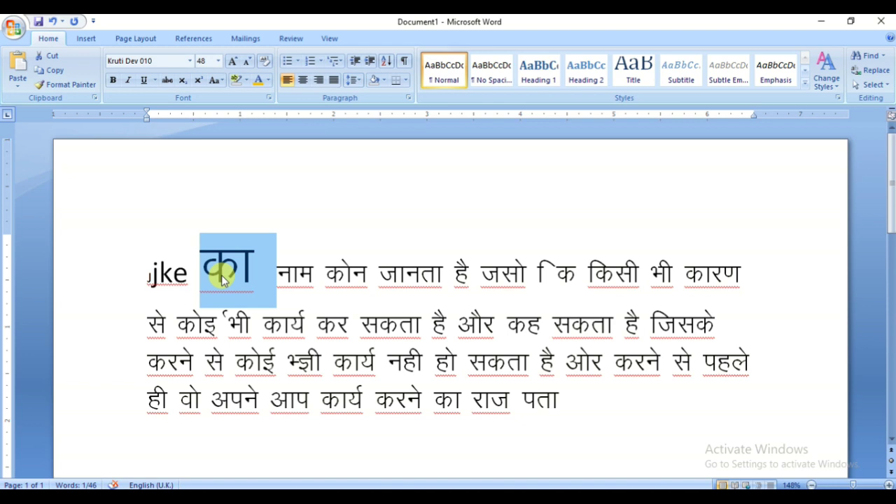
click(232, 63)
click(233, 63)
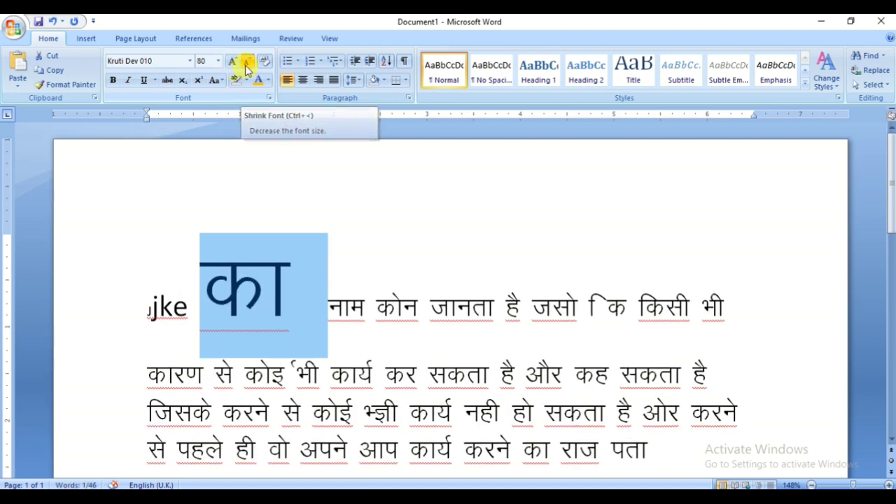
click(246, 66)
click(246, 65)
click(246, 65)
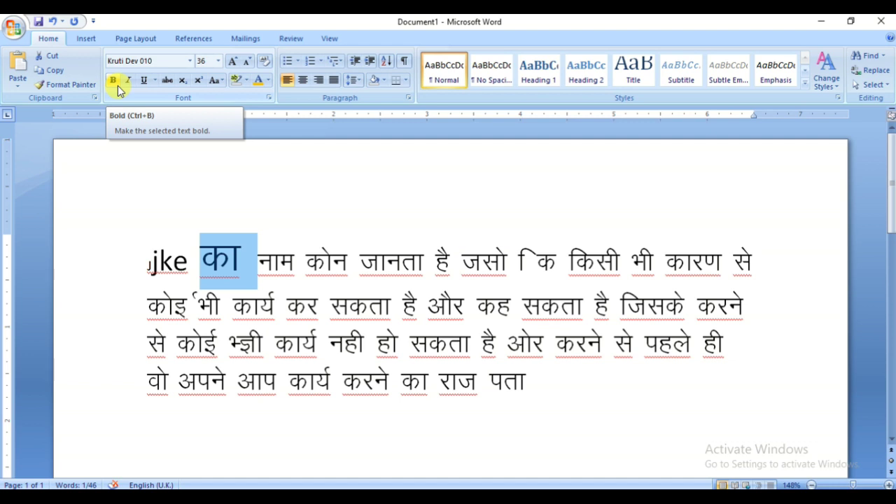
click(356, 265)
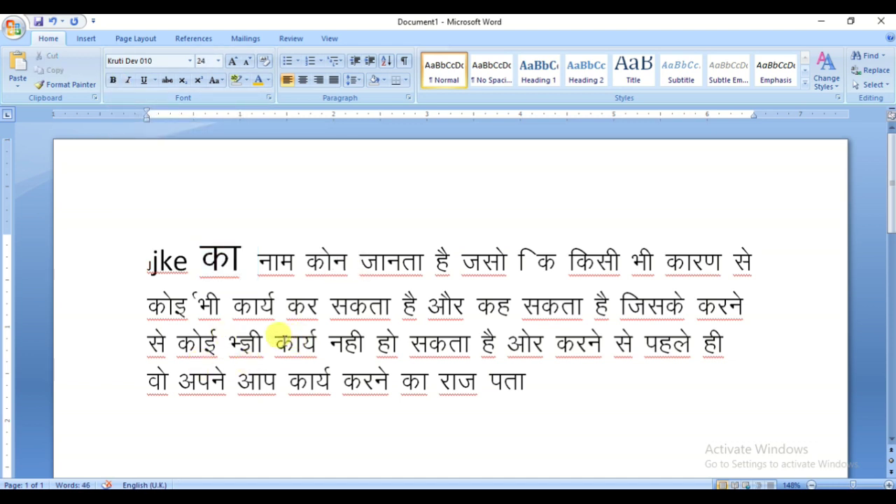
Apply bold, underline and italic to the word कार्य
drag(280, 336, 321, 345)
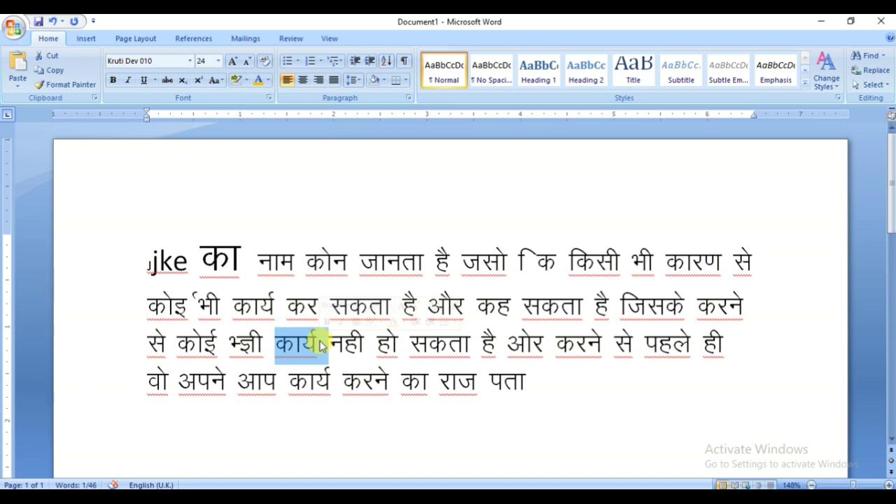
click(114, 81)
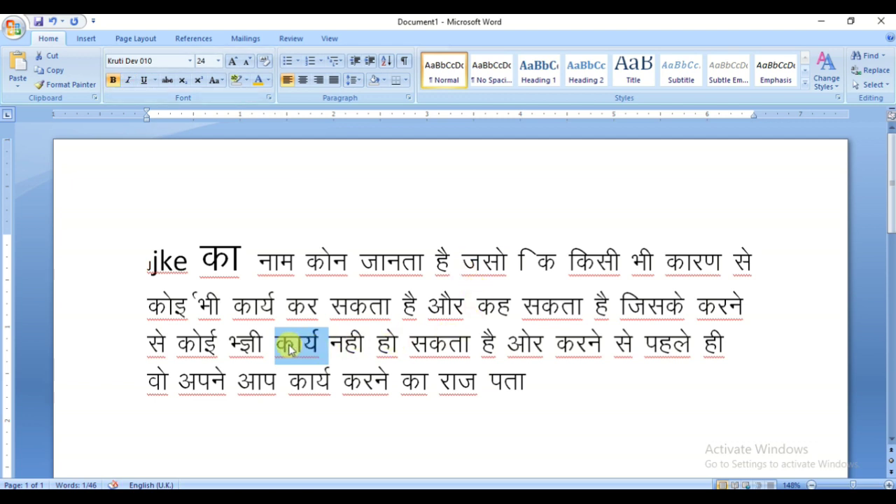
click(310, 350)
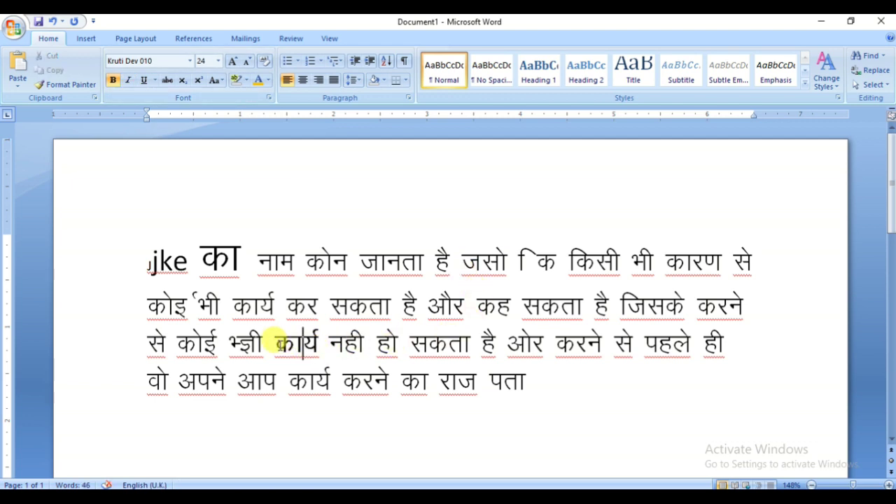
drag(275, 343, 329, 343)
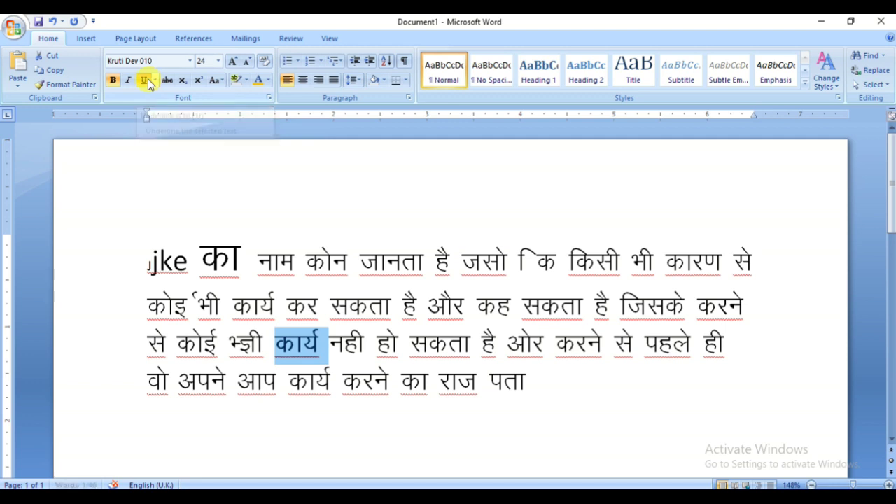
click(144, 83)
click(132, 79)
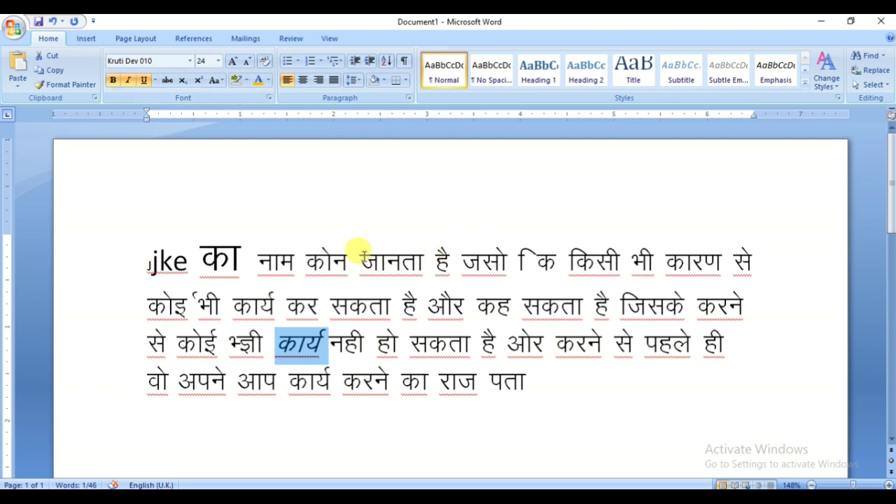
Underline and italicize जानता with Ctrl+U and Ctrl+I
mouse_move(360, 257)
mouse_down()
mouse_move(415, 250)
mouse_move(426, 259)
mouse_up()
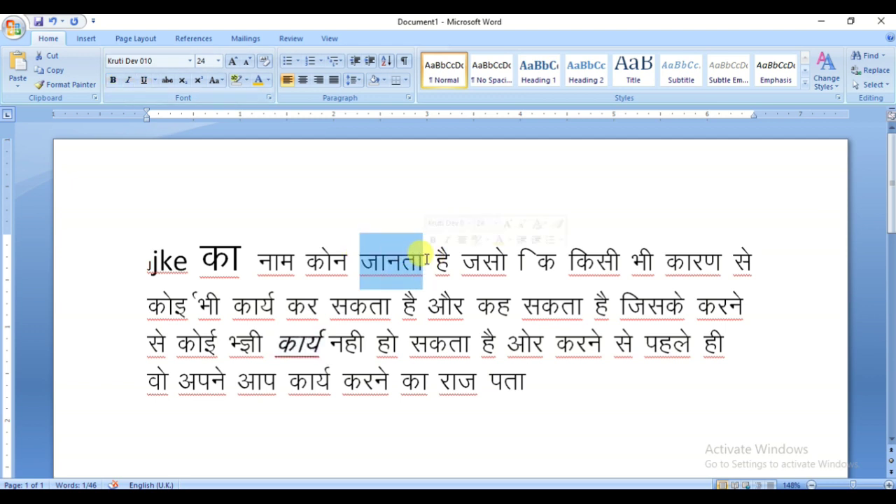
key(ctrl+u)
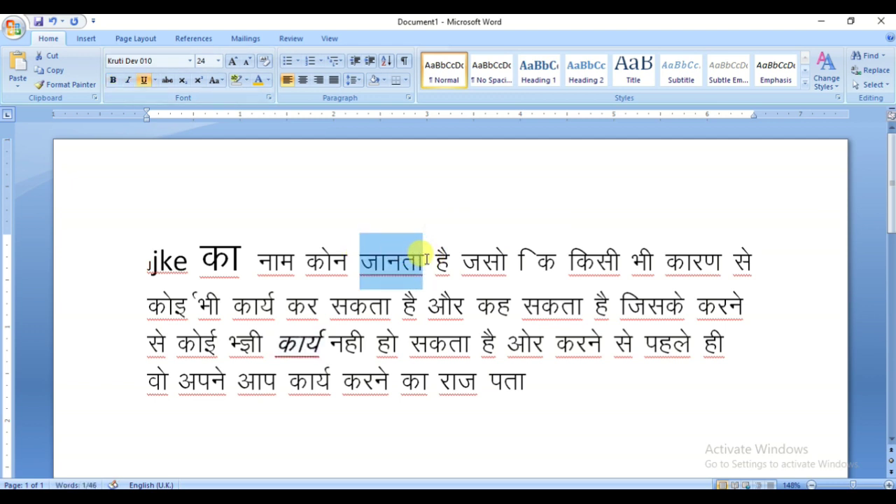
key(ctrl+i)
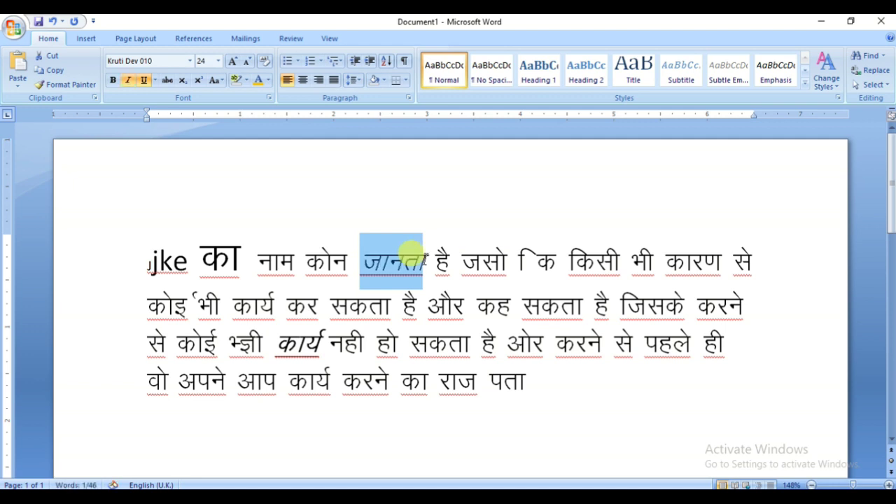
click(537, 261)
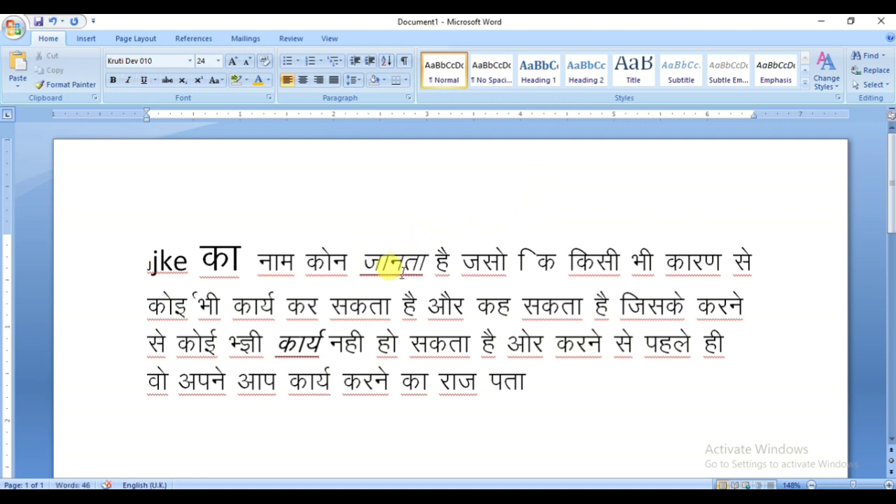
click(405, 268)
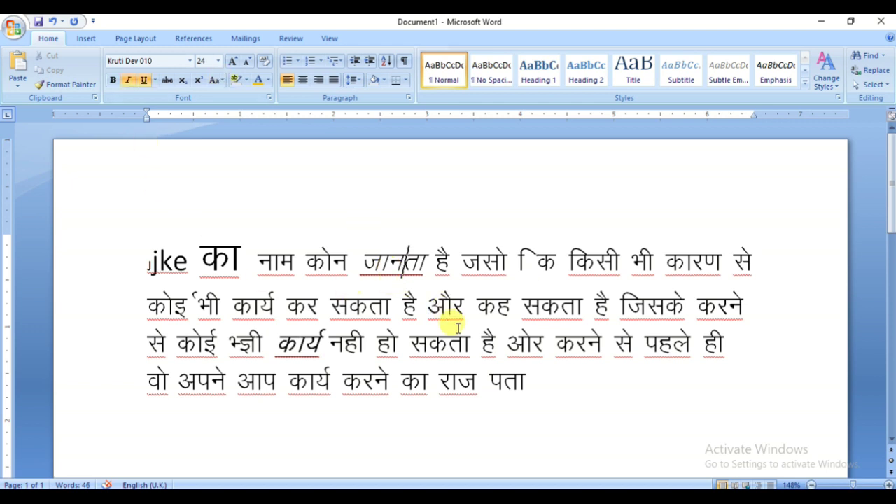
drag(410, 343, 471, 343)
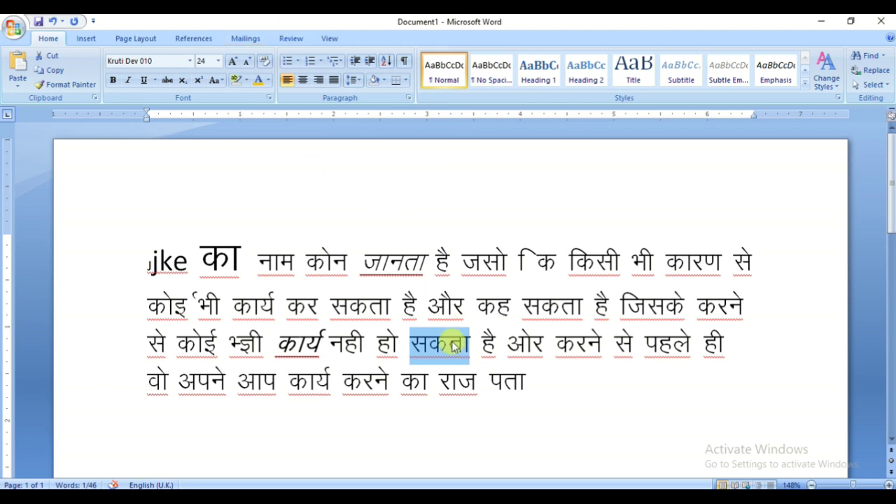
Strike through सकता, then make और superscript after briefly trying subscript
click(166, 83)
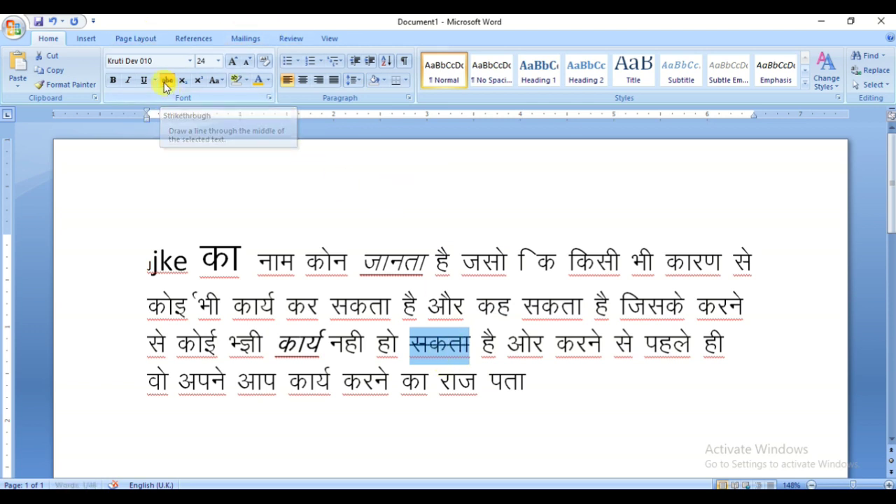
click(446, 345)
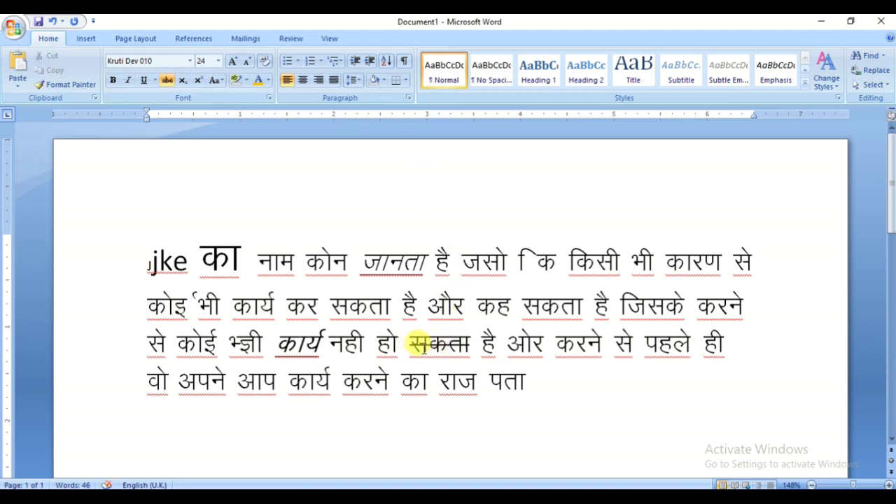
drag(429, 303, 476, 302)
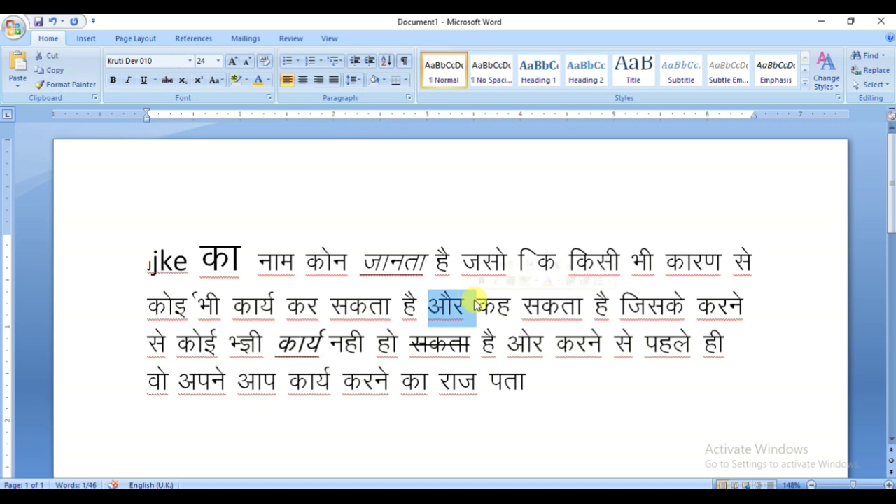
click(185, 88)
click(183, 82)
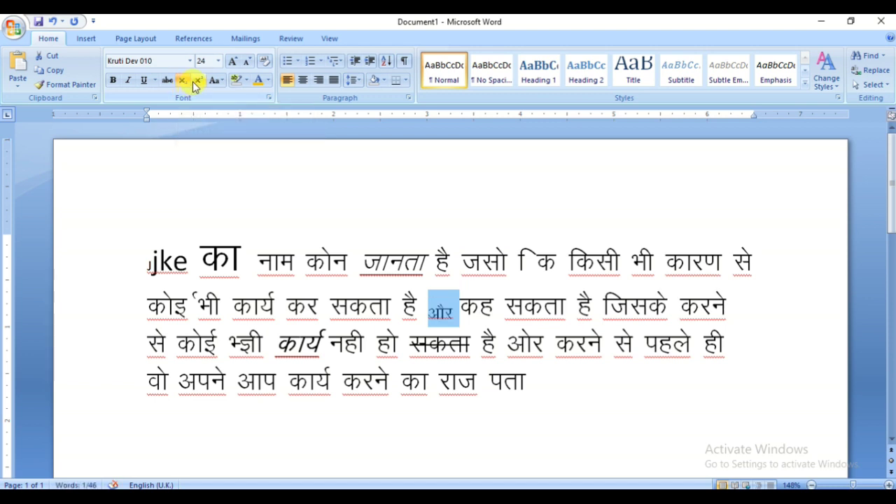
click(194, 82)
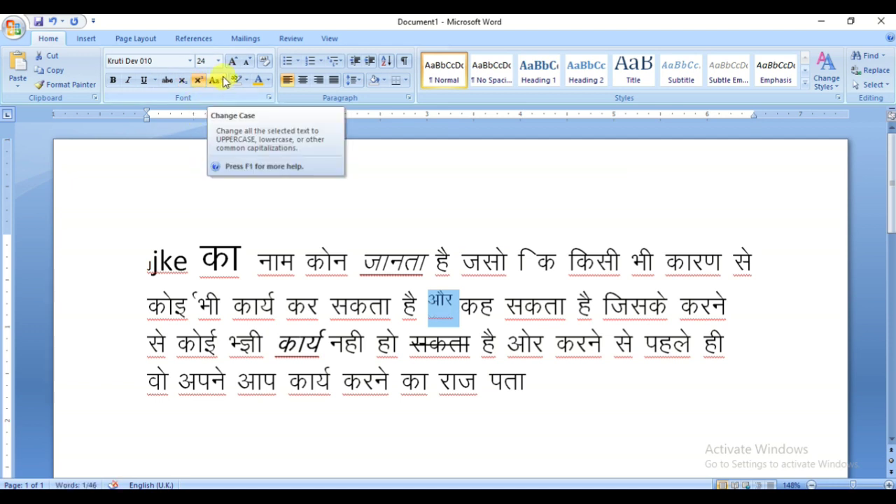
Type the first name in capitals after jke and select it
click(198, 254)
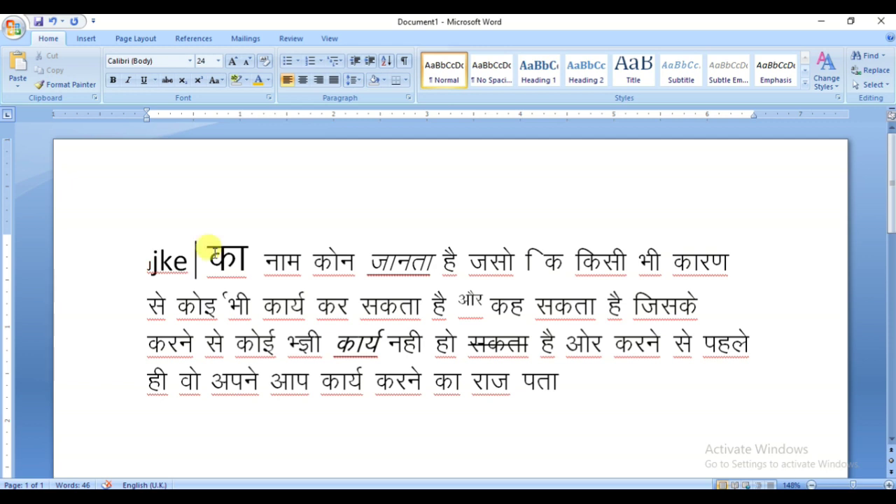
text(DEEPAK)
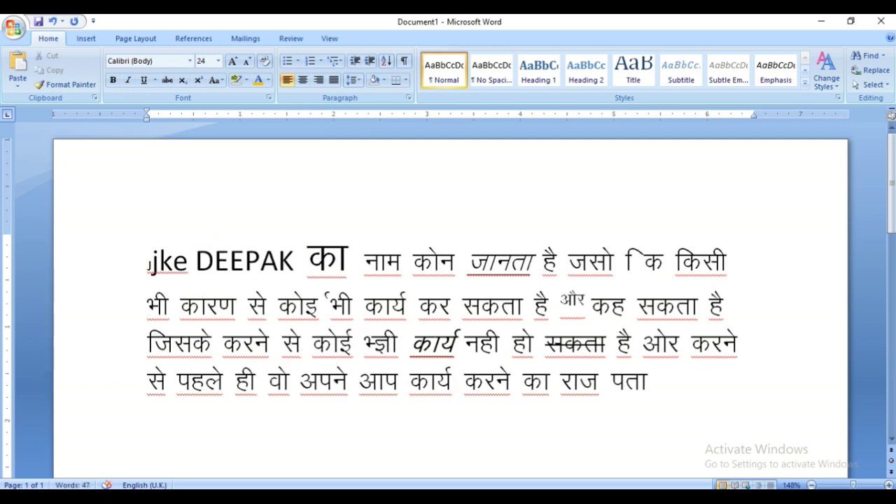
click(194, 260)
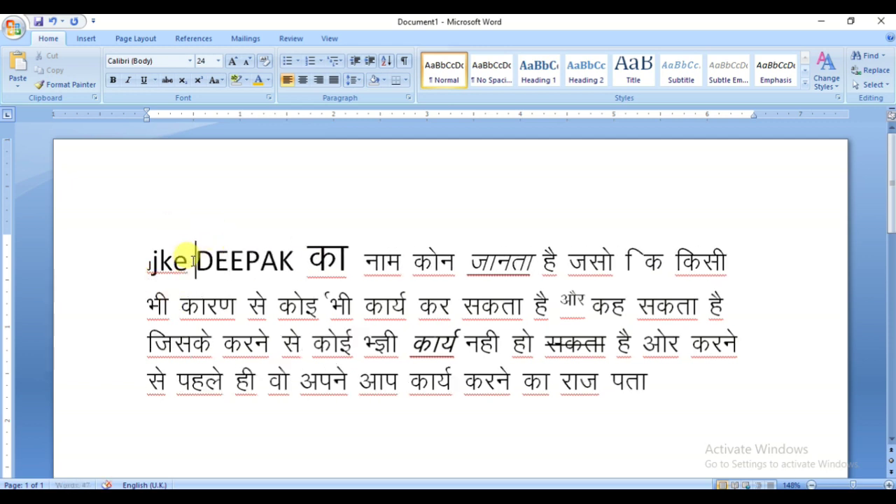
drag(194, 260, 292, 262)
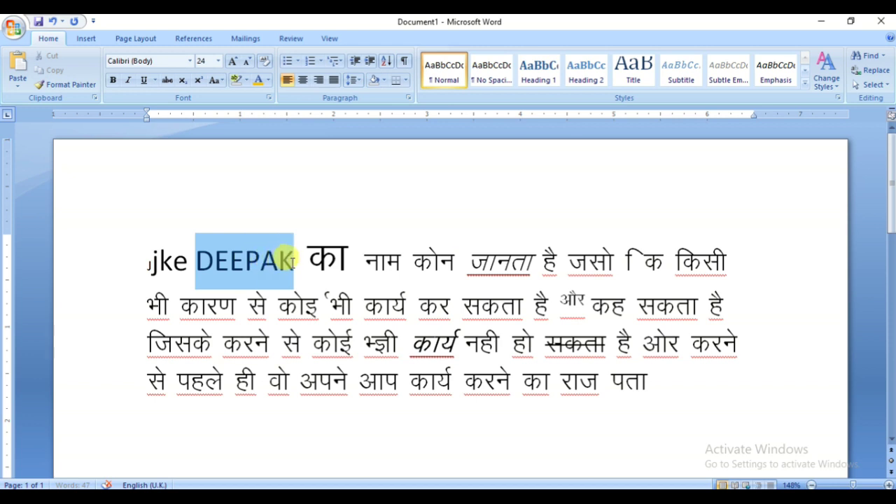
click(210, 264)
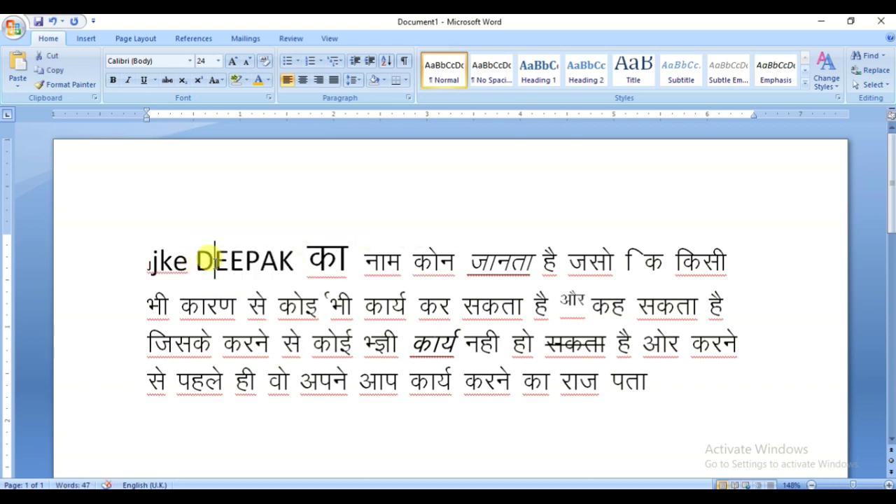
drag(194, 260, 287, 259)
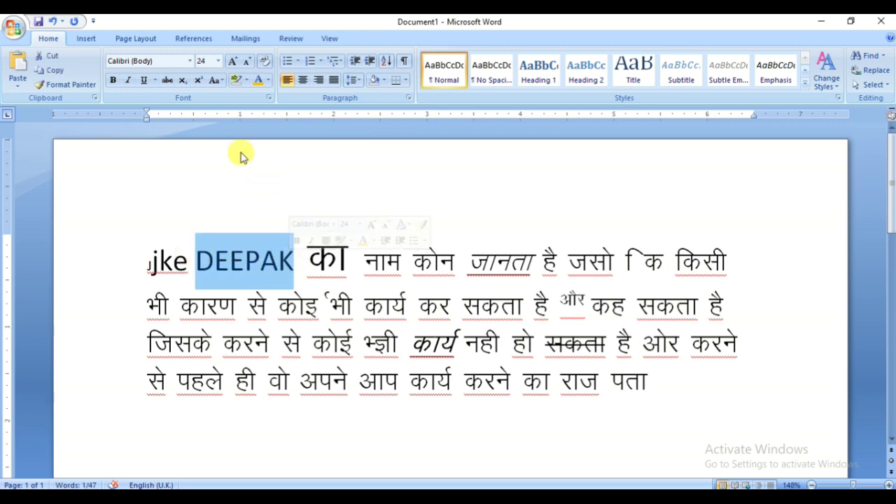
Recase the name to Sentence case, then UPPERCASE, then lowercase
click(220, 82)
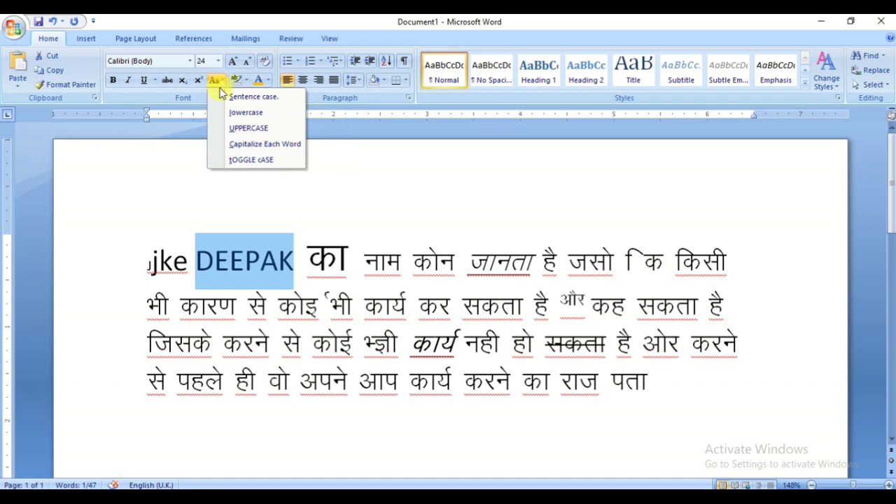
click(251, 146)
click(220, 258)
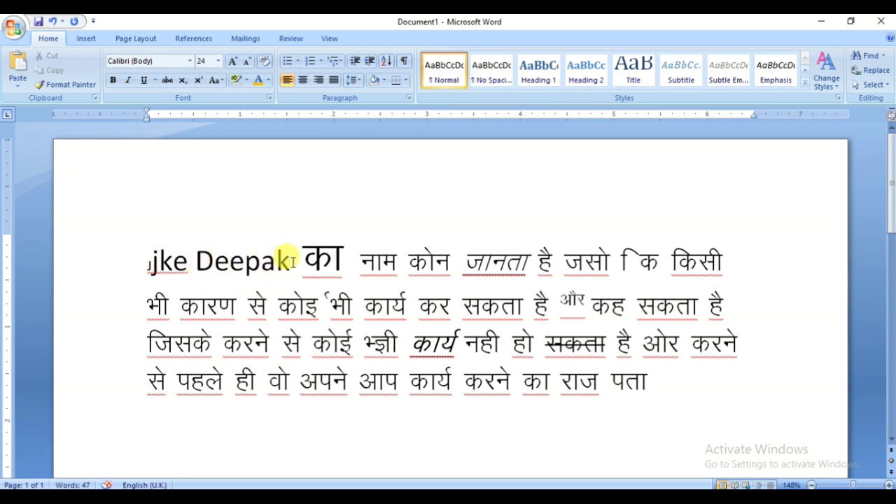
drag(293, 260, 202, 262)
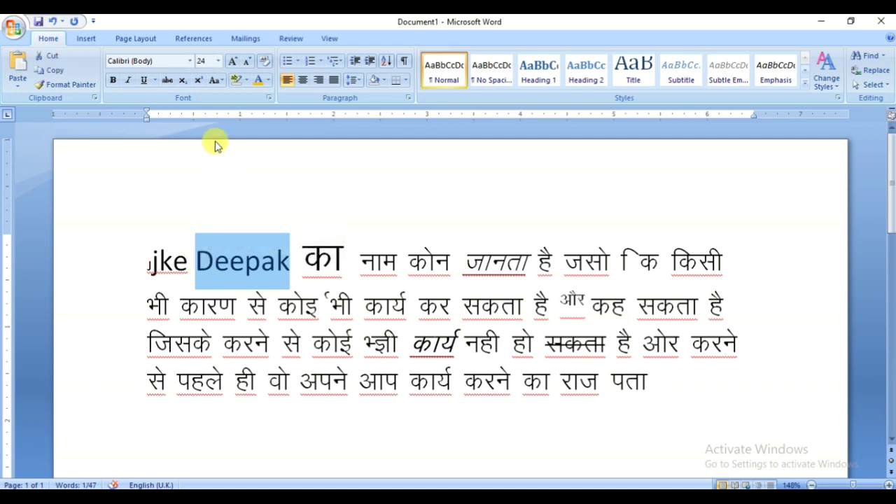
click(222, 82)
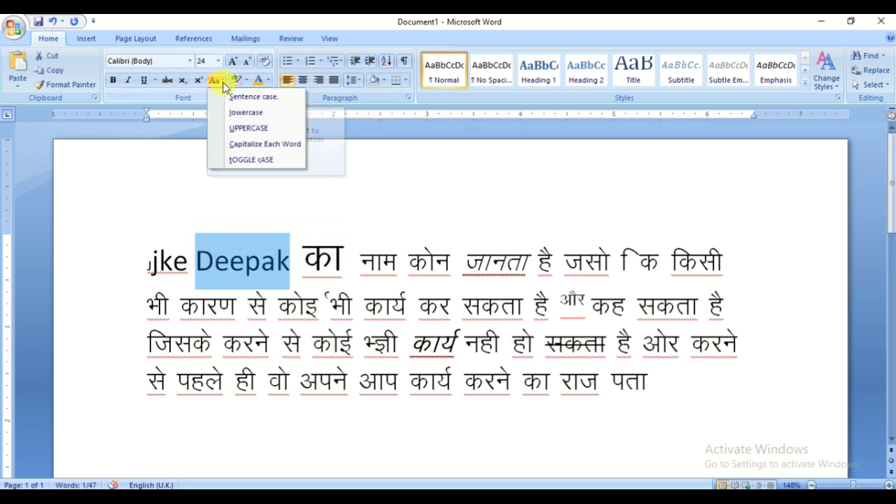
click(249, 128)
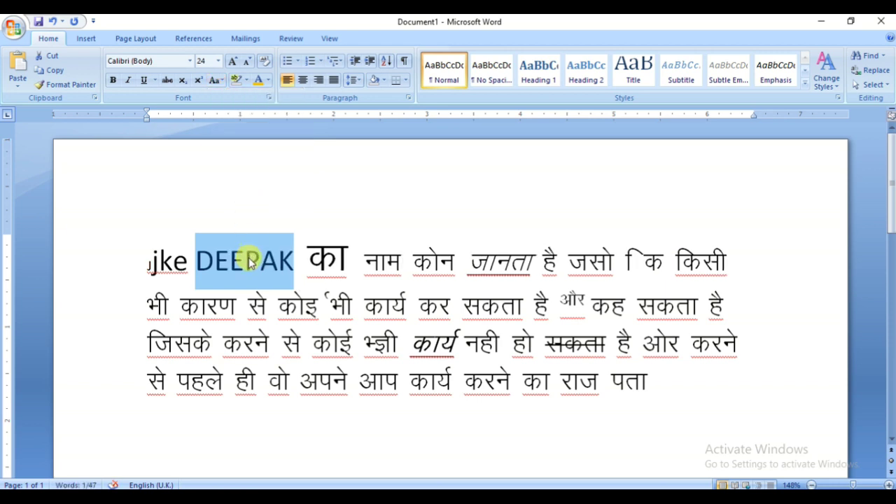
click(222, 82)
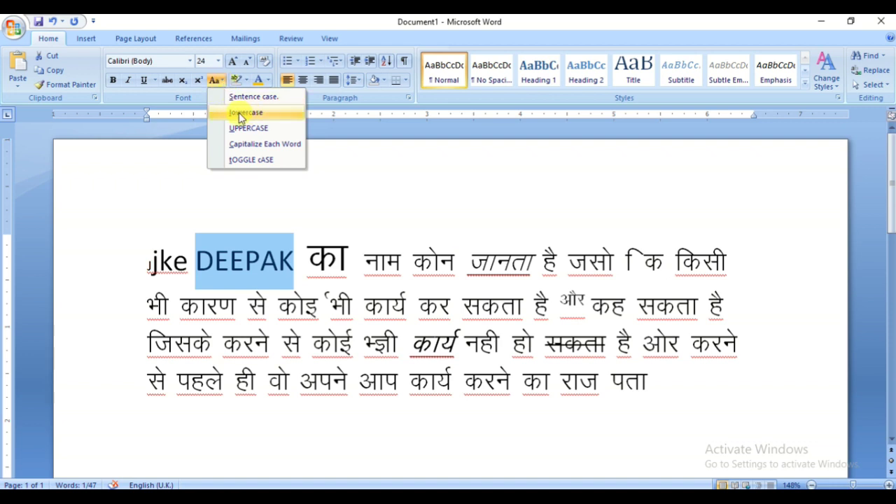
click(234, 114)
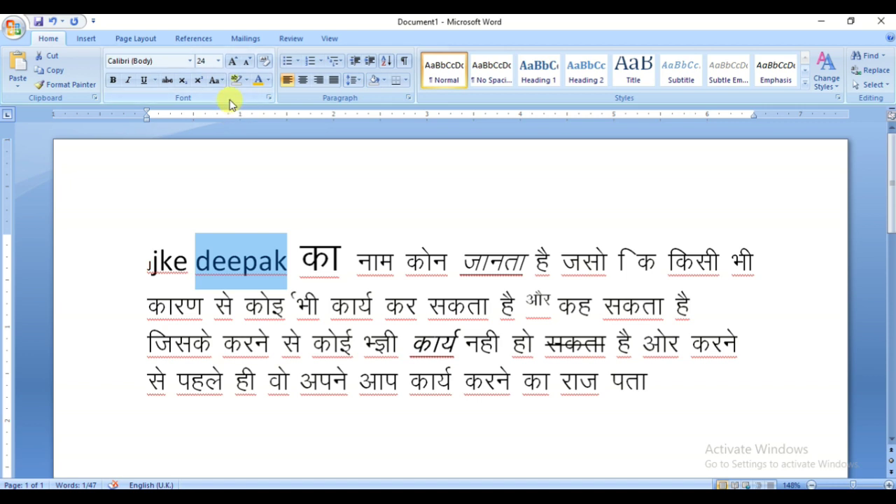
Toggle the name's case twice, leaving it all lowercase
click(220, 81)
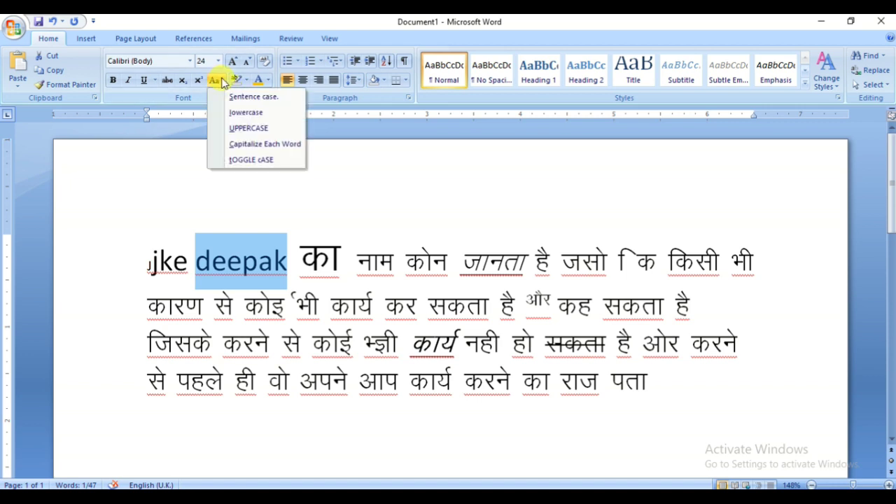
click(250, 161)
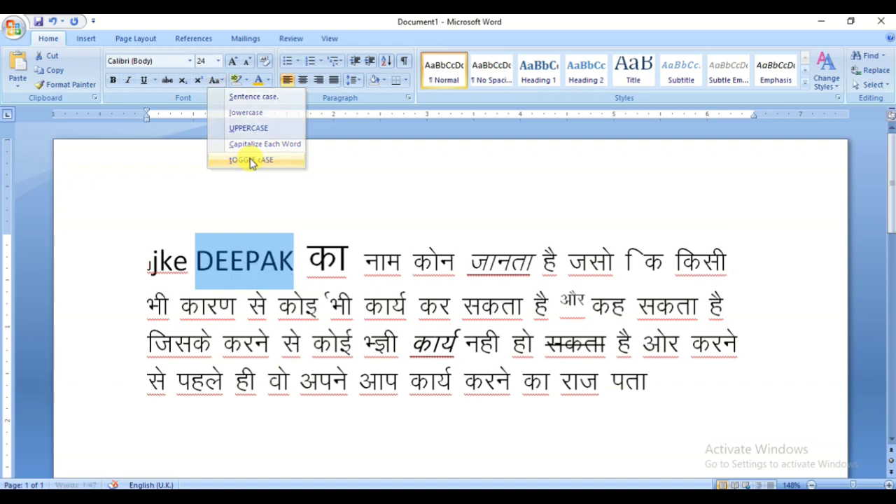
click(221, 81)
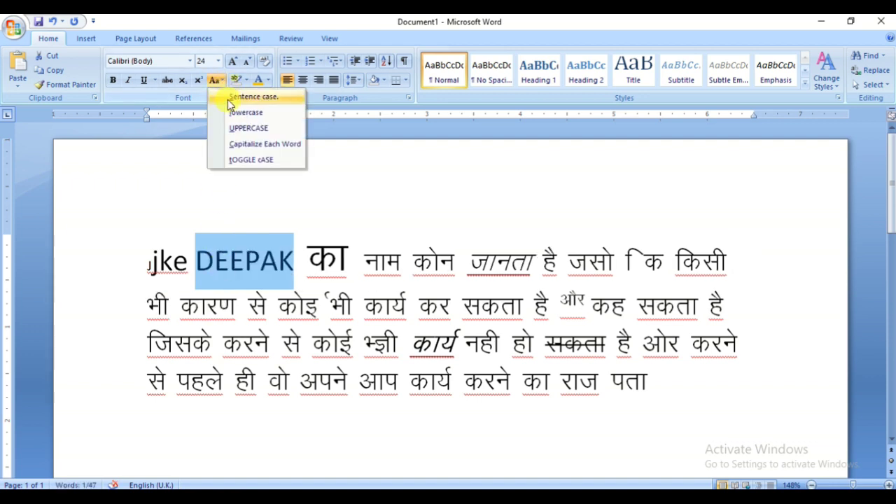
click(236, 163)
click(236, 268)
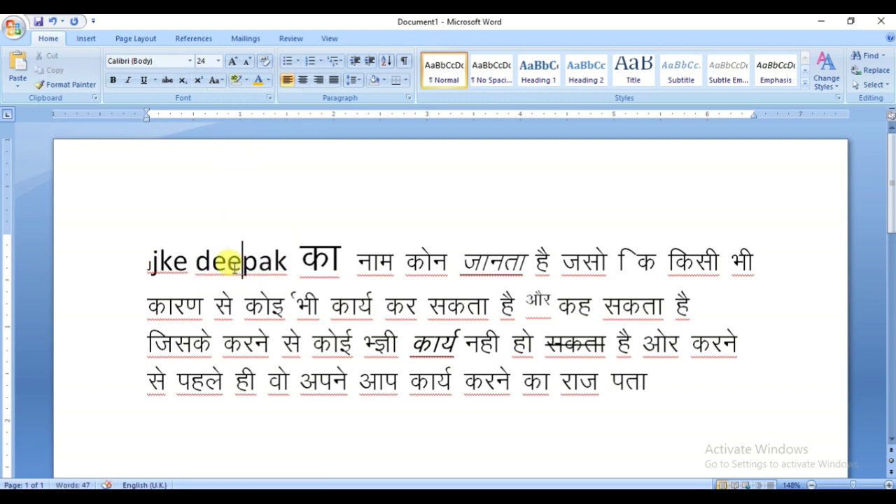
drag(196, 261, 287, 260)
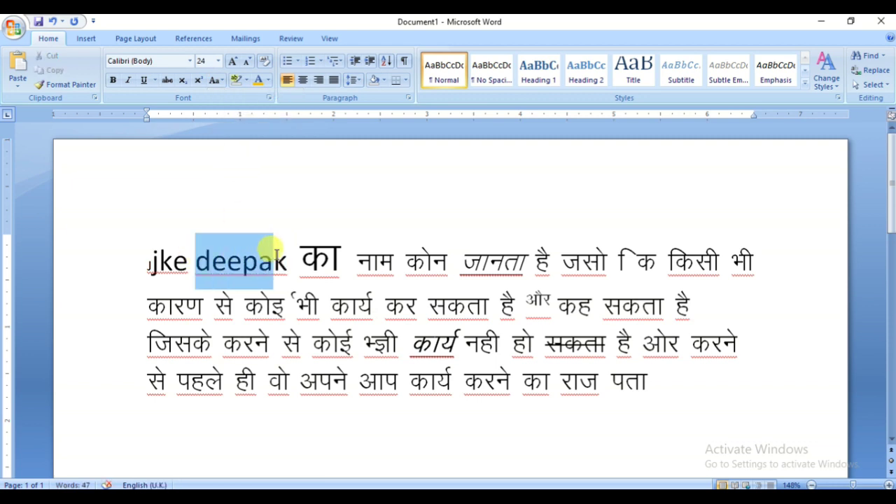
click(222, 82)
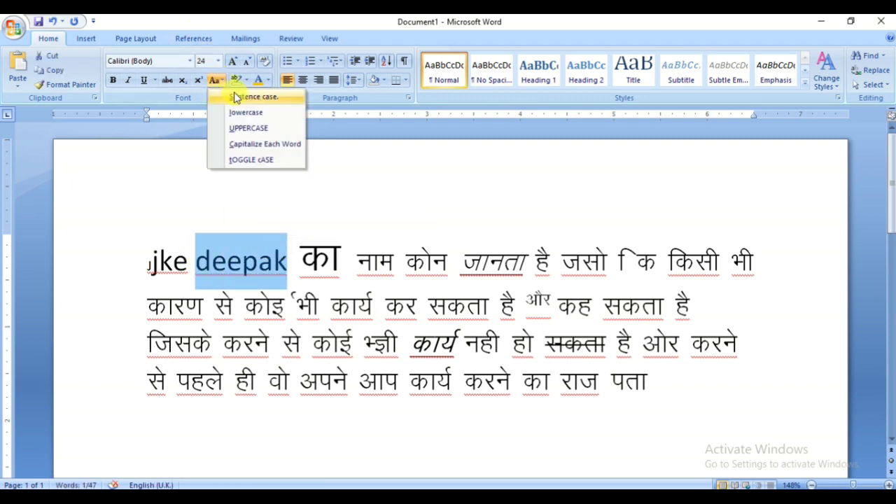
click(231, 96)
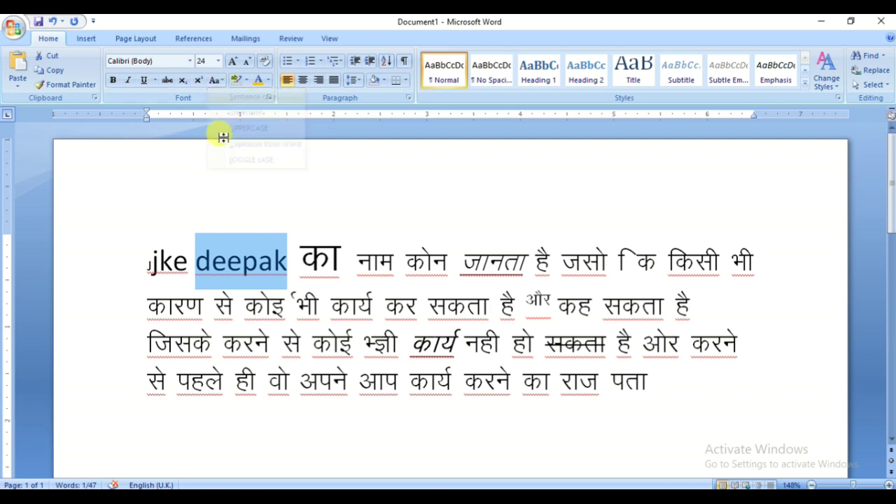
click(221, 82)
click(242, 262)
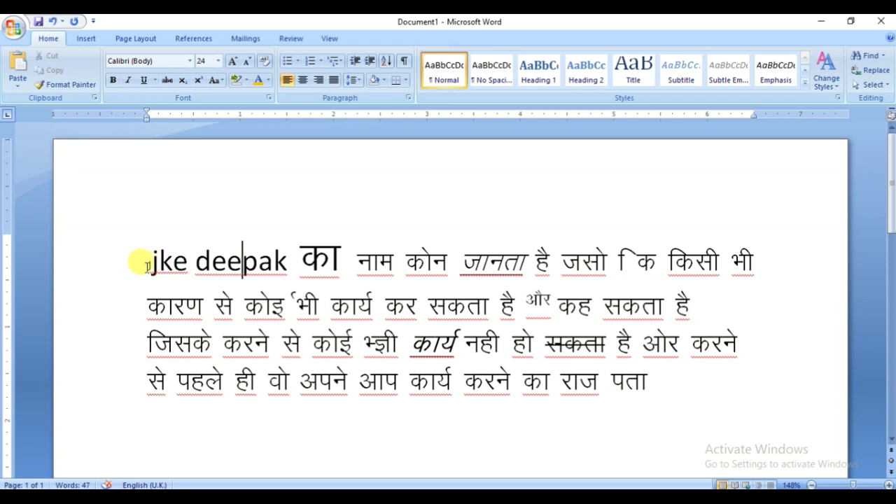
Replace the paragraph's opening words with DEEPAK, just before का
drag(145, 263, 287, 259)
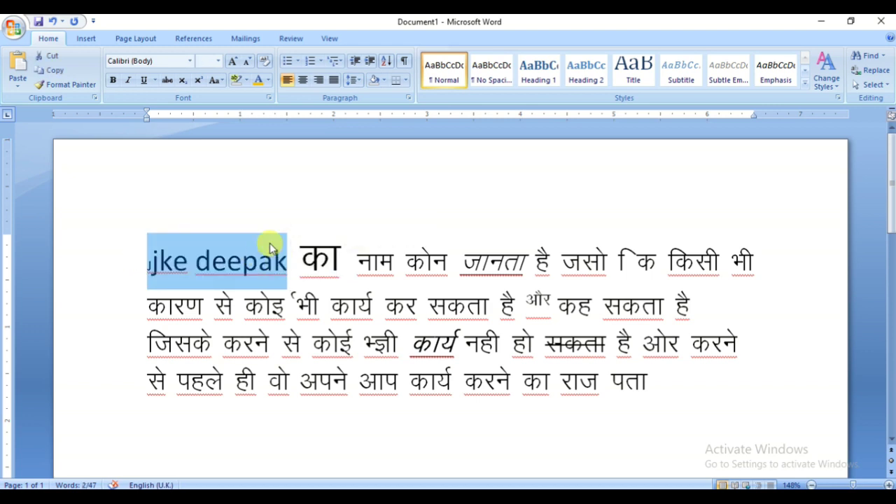
key(Delete)
text(DEEPA)
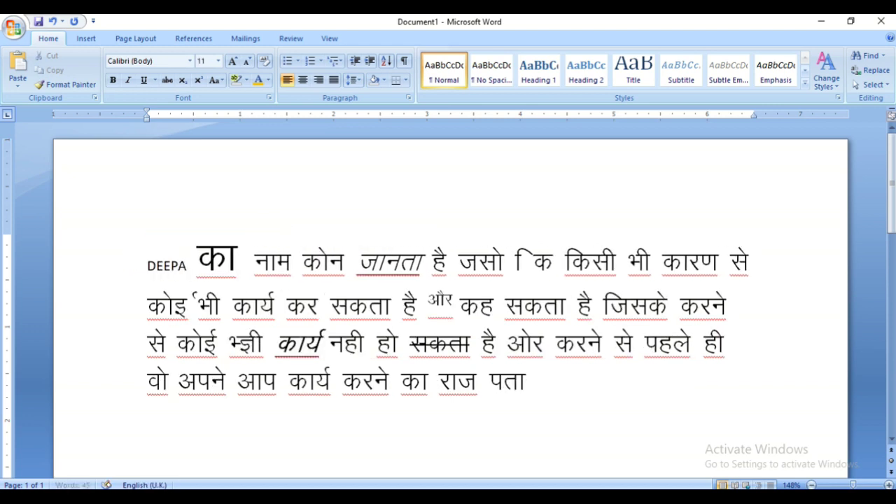
text(K)
Change DEEPAK to sentence case so it reads Deepak
click(122, 260)
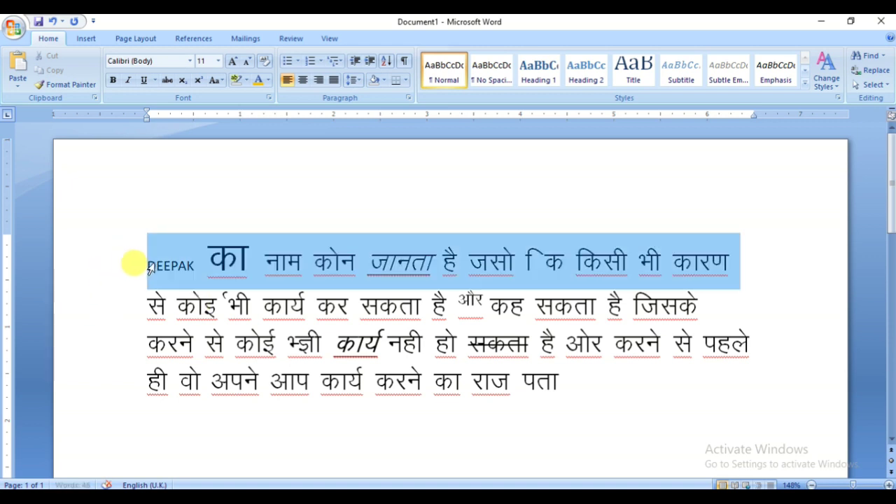
drag(143, 265, 208, 266)
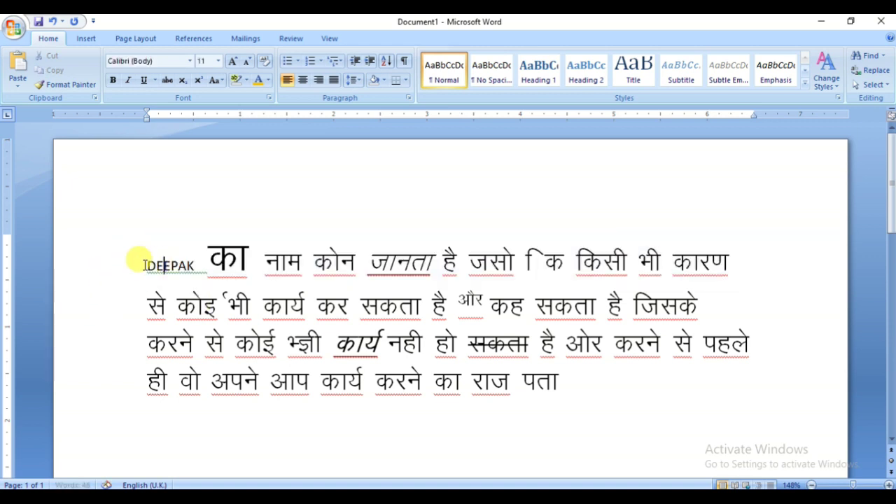
click(217, 79)
click(231, 98)
click(163, 266)
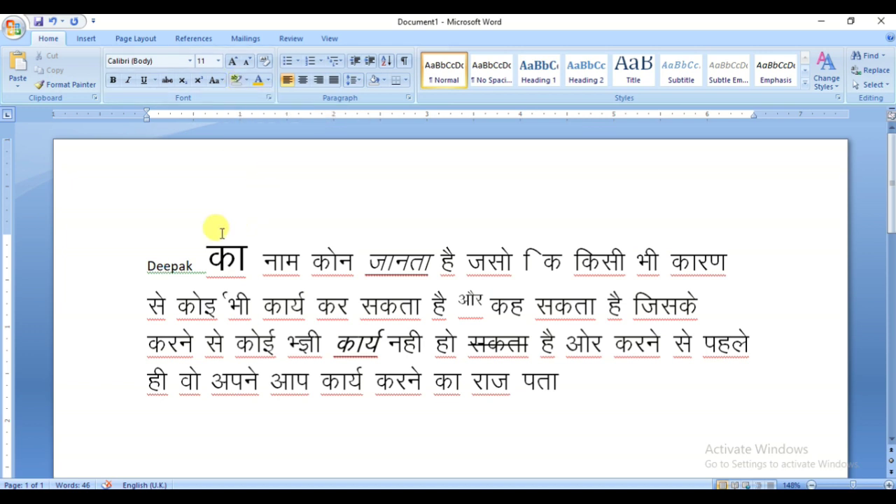
Give the enlarged word का a yellow text highlight
drag(208, 250, 260, 251)
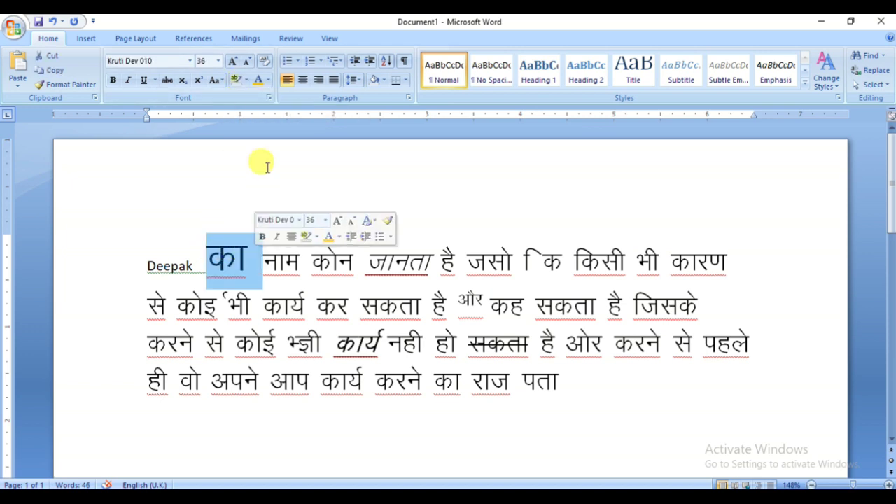
click(247, 80)
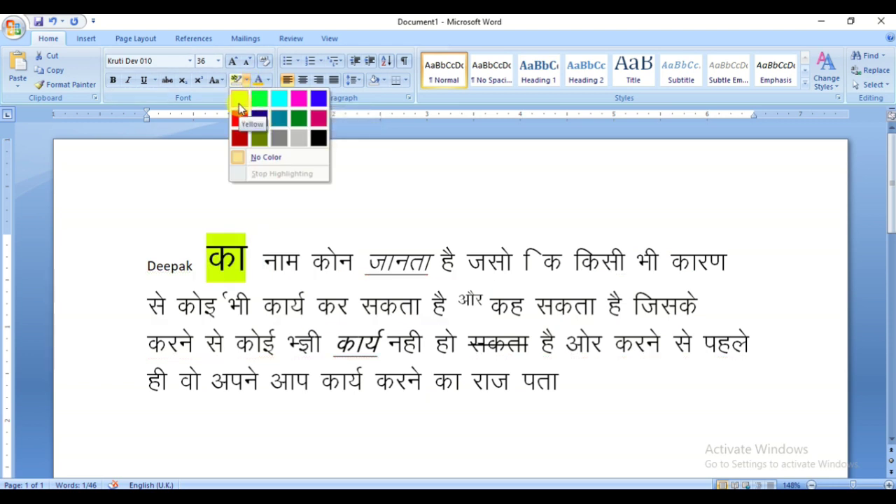
click(239, 102)
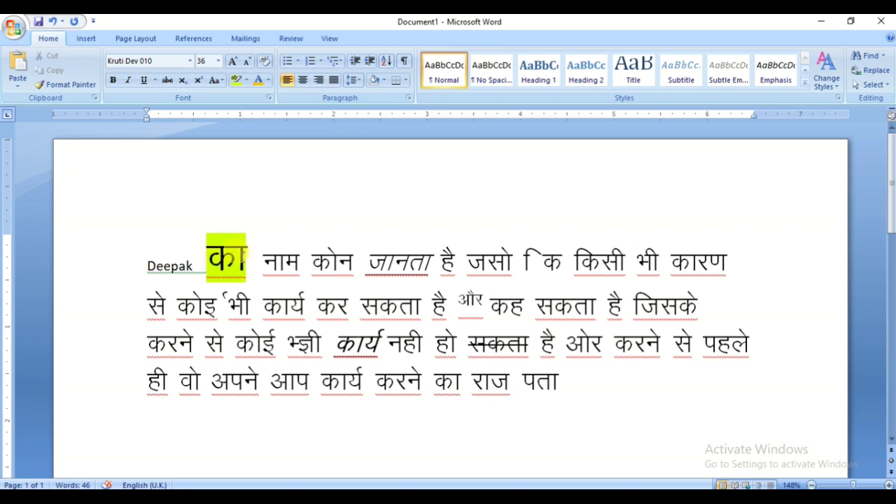
click(191, 236)
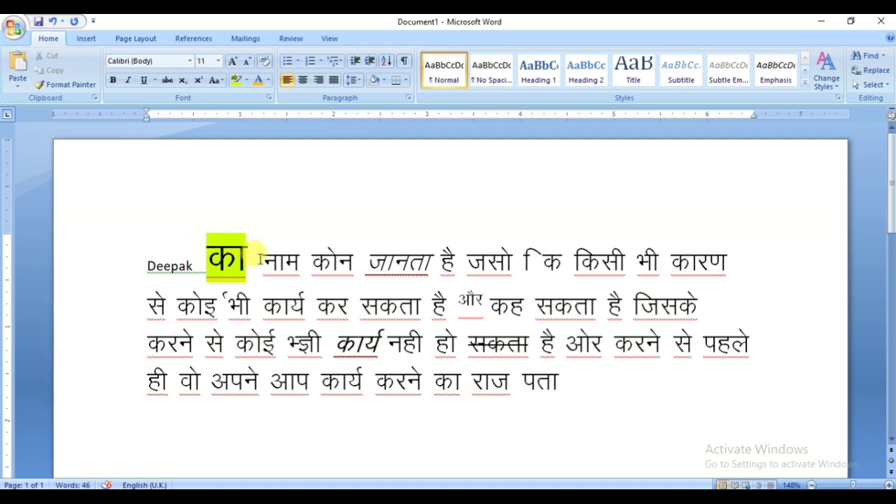
Make the word नाम after का red using the standard font colours
drag(261, 258, 306, 252)
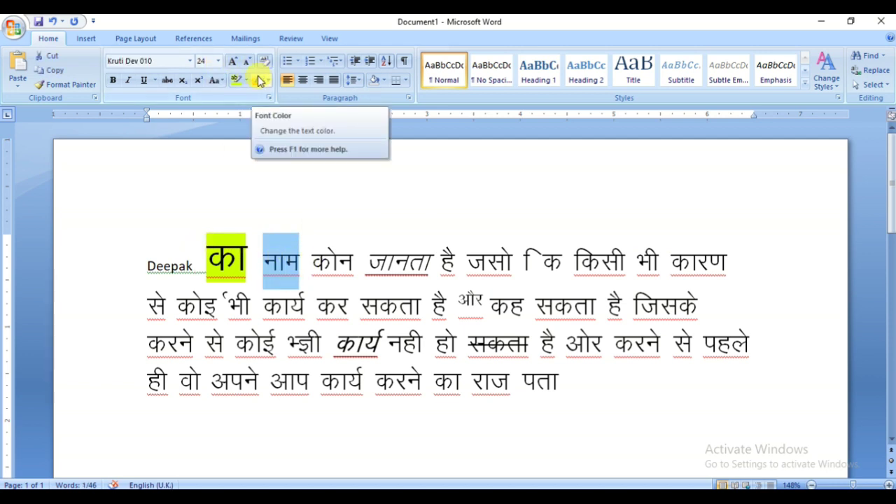
click(267, 80)
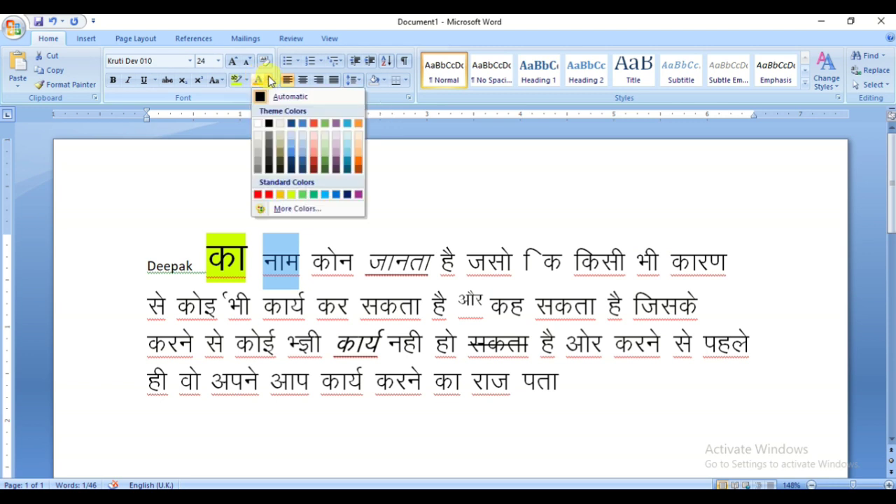
click(257, 194)
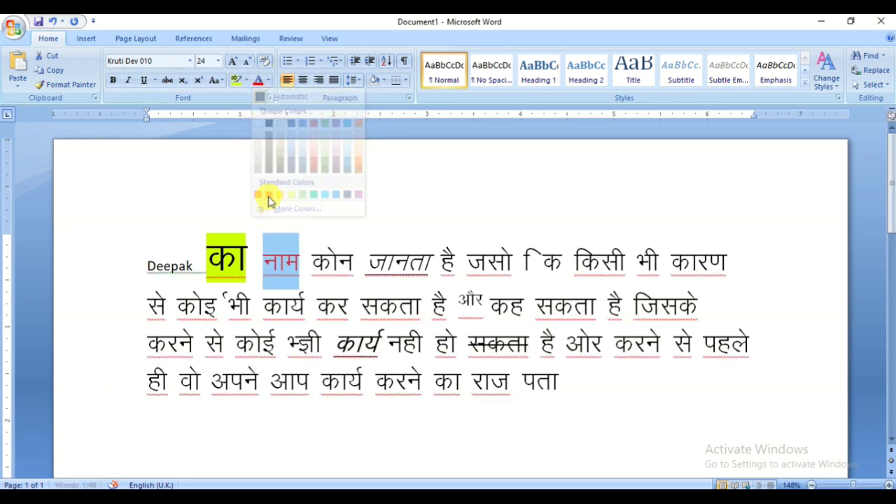
click(277, 264)
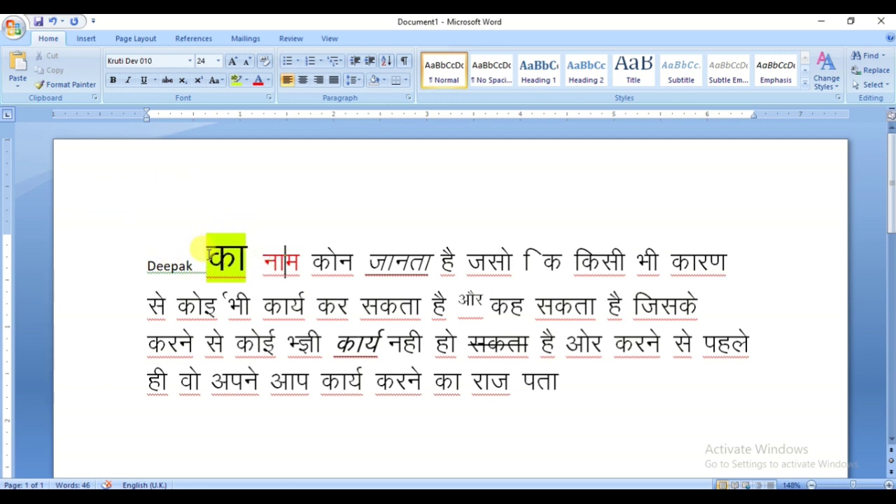
Grow का to 36 pt with bold, italic and strikethrough, then clear its formatting
drag(209, 256, 246, 257)
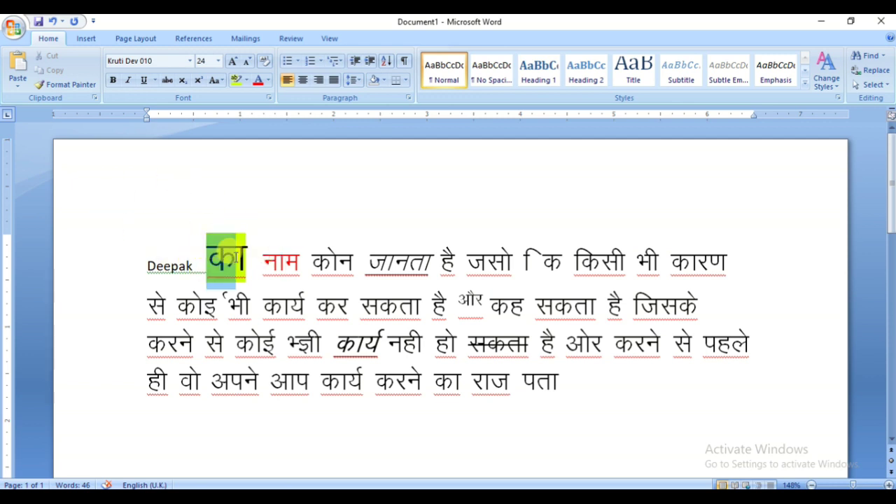
key(ctrl+shift+period)
key(ctrl+shift+period)
key(ctrl+shift+period)
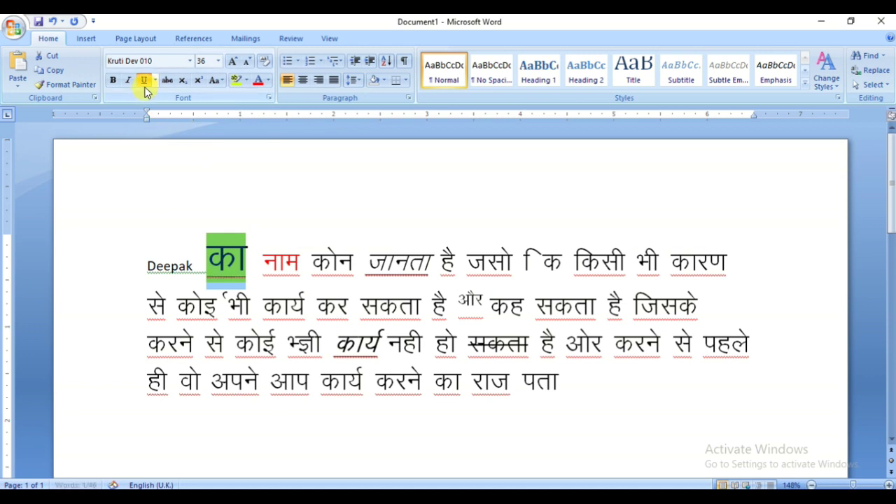
click(132, 80)
click(113, 80)
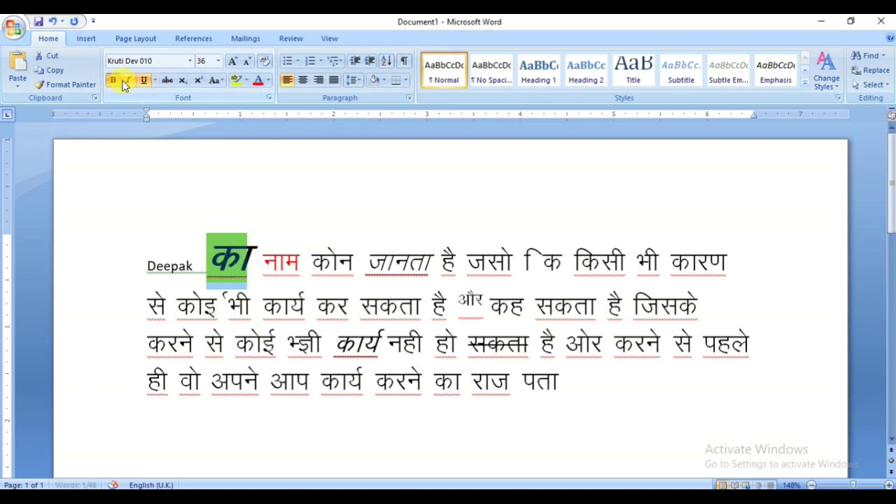
click(167, 80)
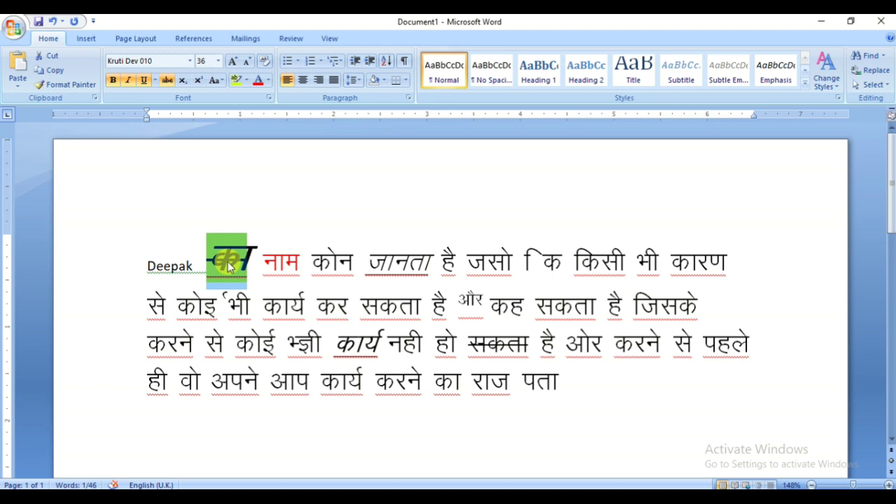
click(267, 65)
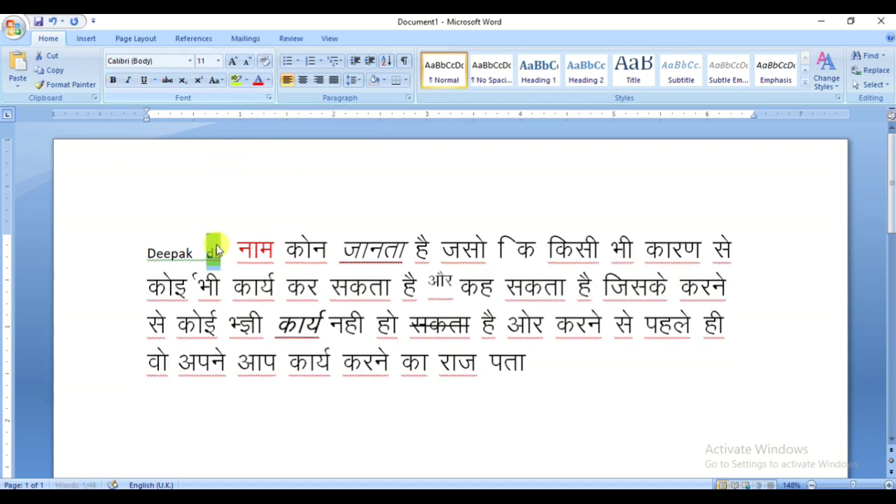